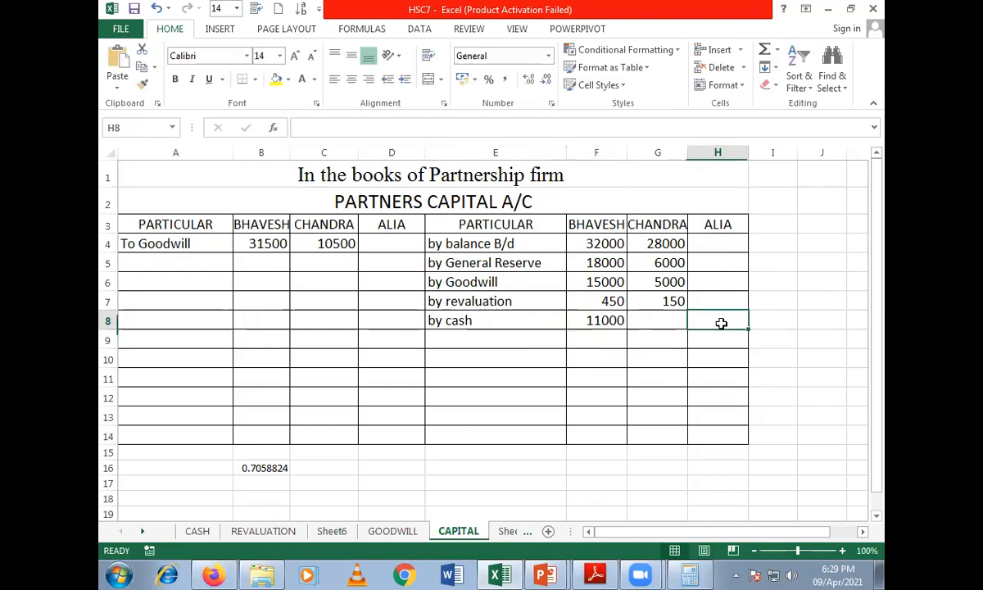
# Step: Check the third partner's capital on the PowerPoint slide, and enter 15650 in the by cash row, cell H8, of the Excel sheet
pyautogui.moveTo(562, 574)
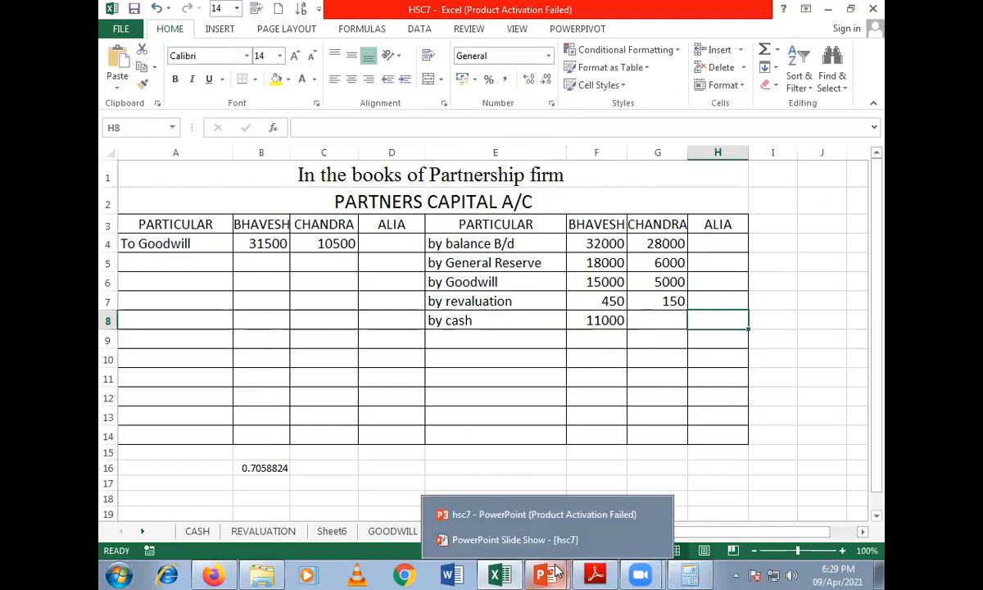
pyautogui.click(524, 539)
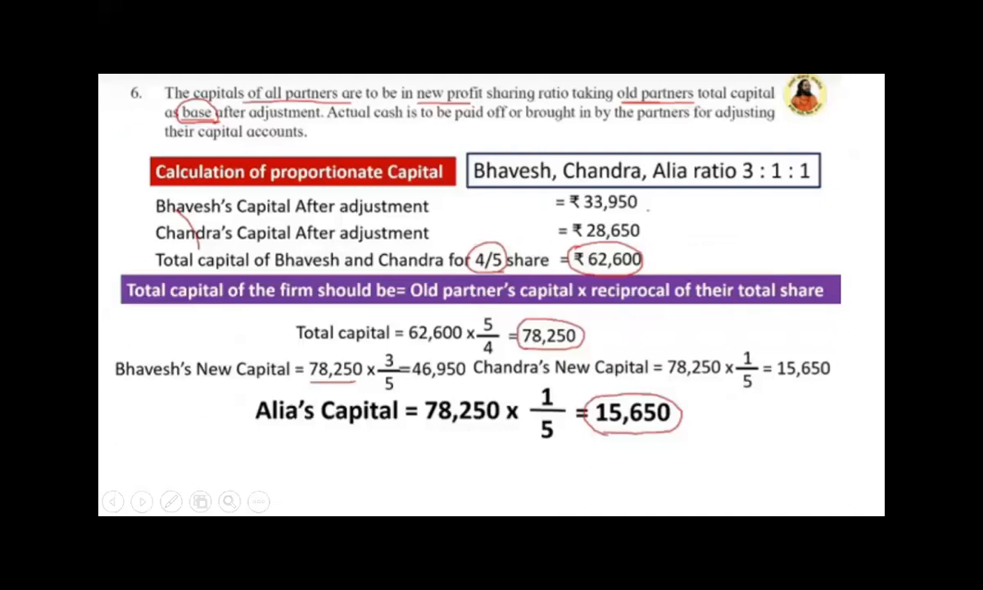
pyautogui.press('Escape')
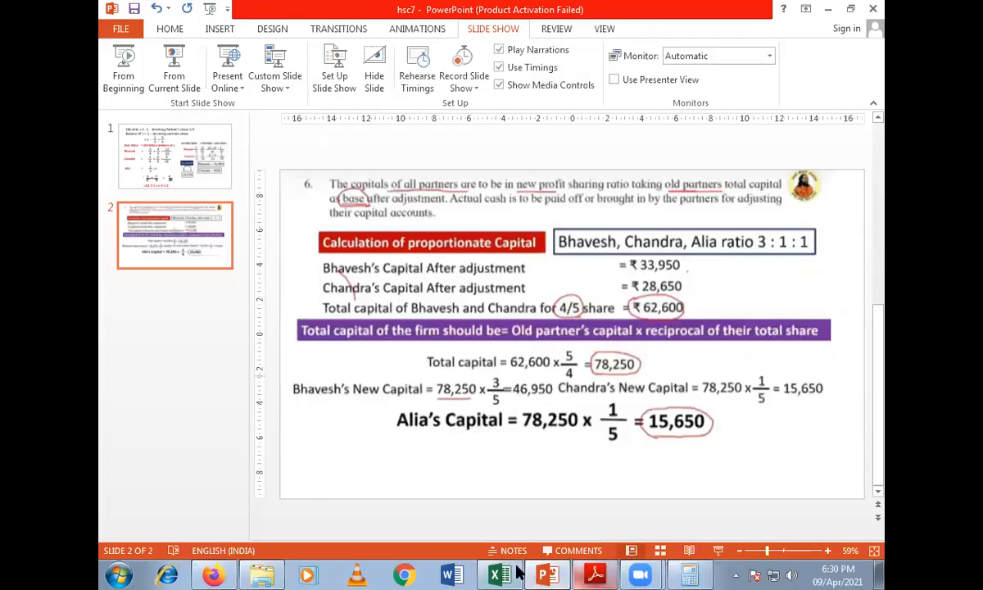
pyautogui.click(502, 575)
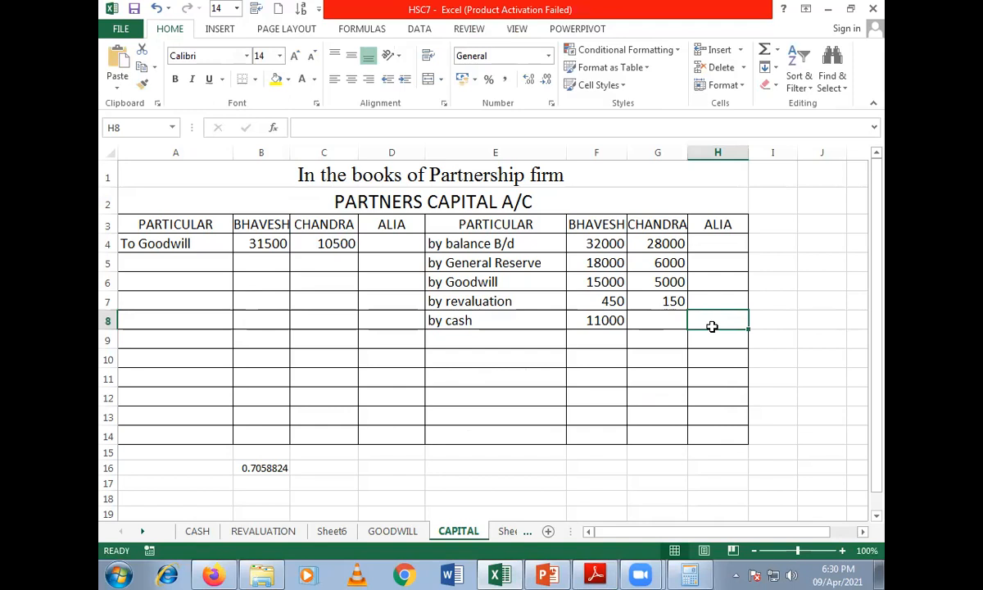
pyautogui.write('156')
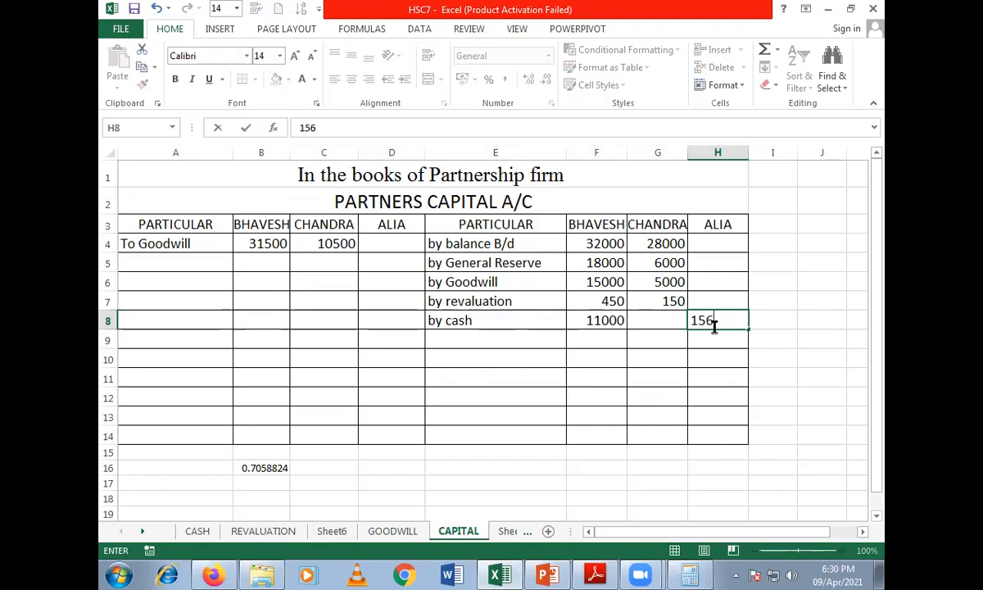
pyautogui.write('50')
pyautogui.click(664, 341)
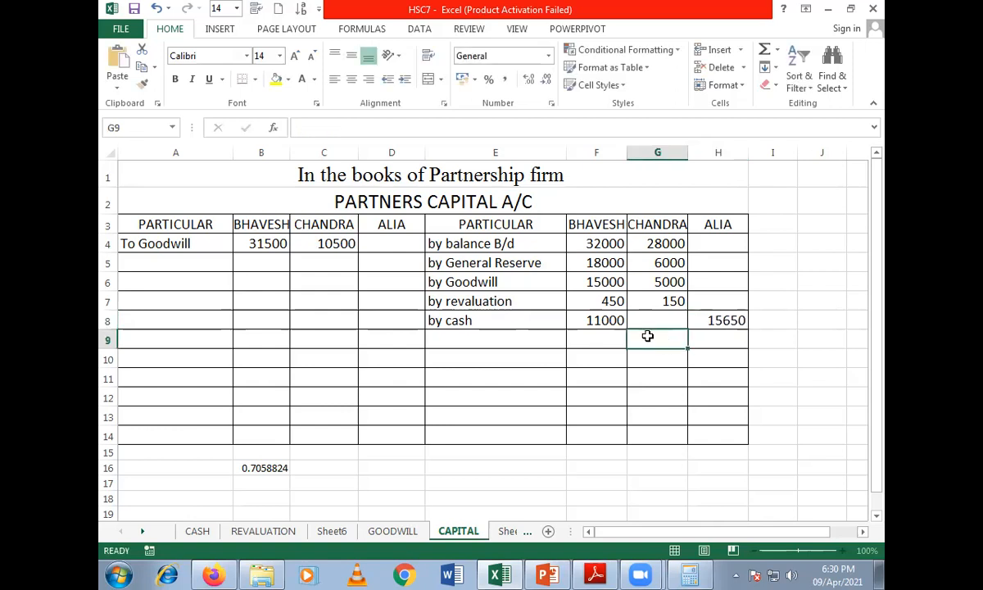
# Step: Enter "to cash" as the debit-side particular in cell A5
pyautogui.moveTo(549, 574)
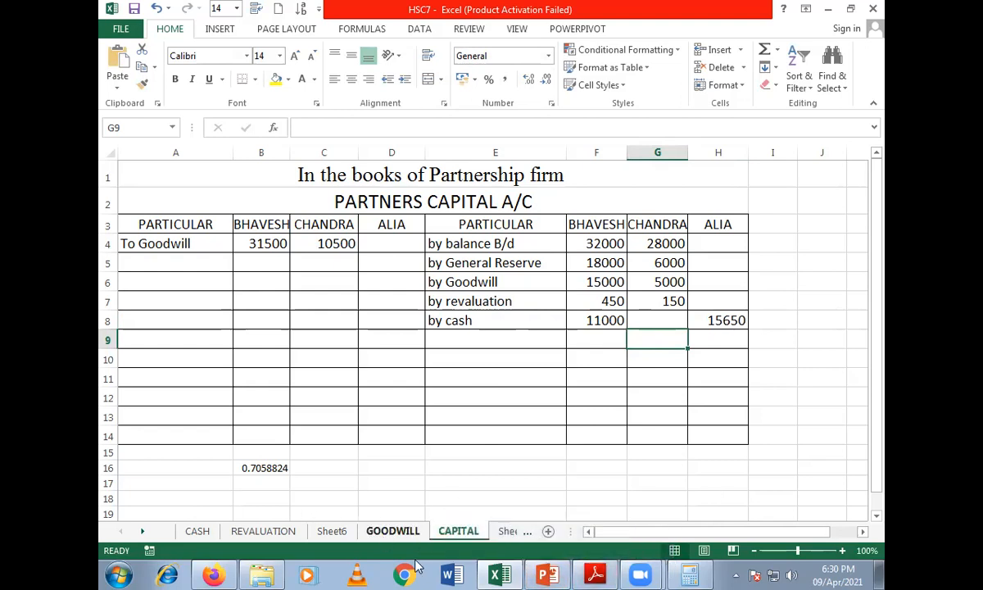
pyautogui.click(593, 571)
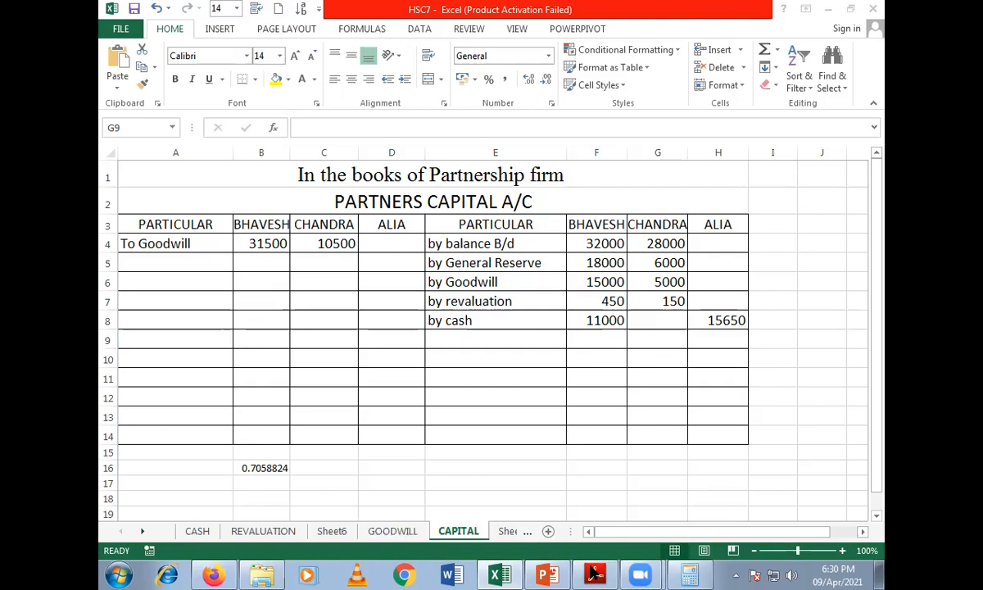
pyautogui.click(136, 257)
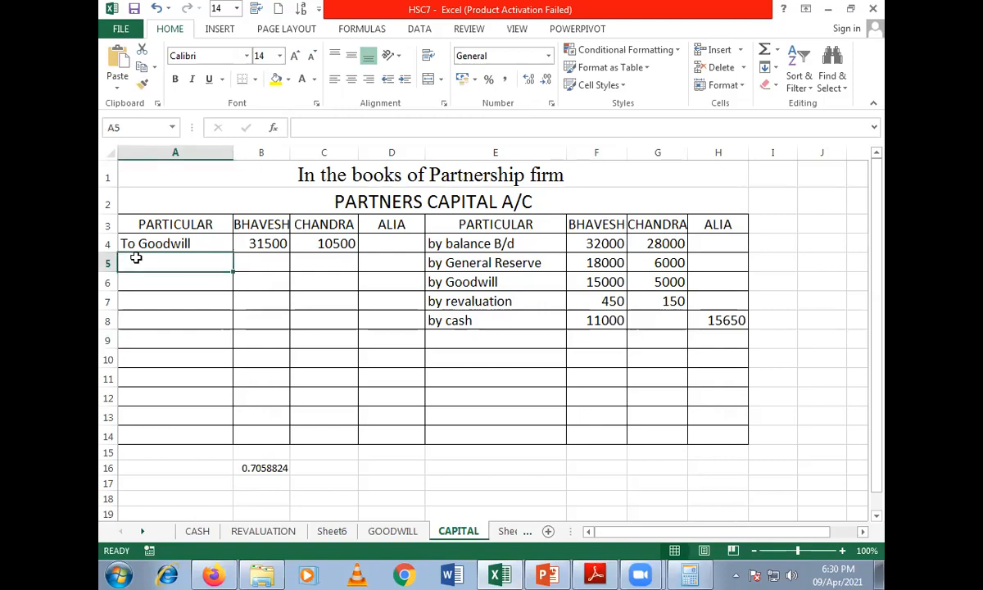
pyautogui.write('to')
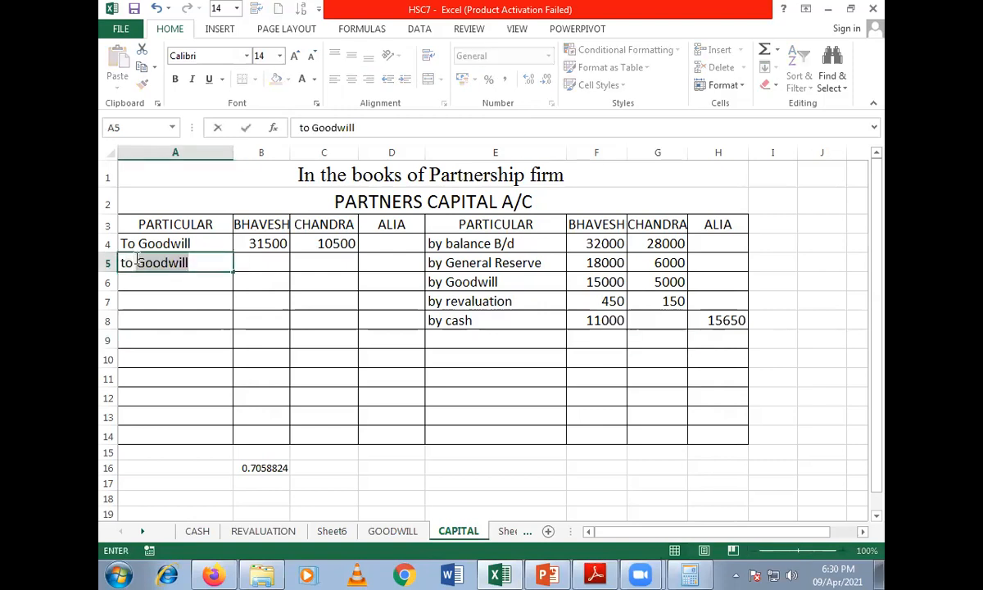
pyautogui.write(' cash')
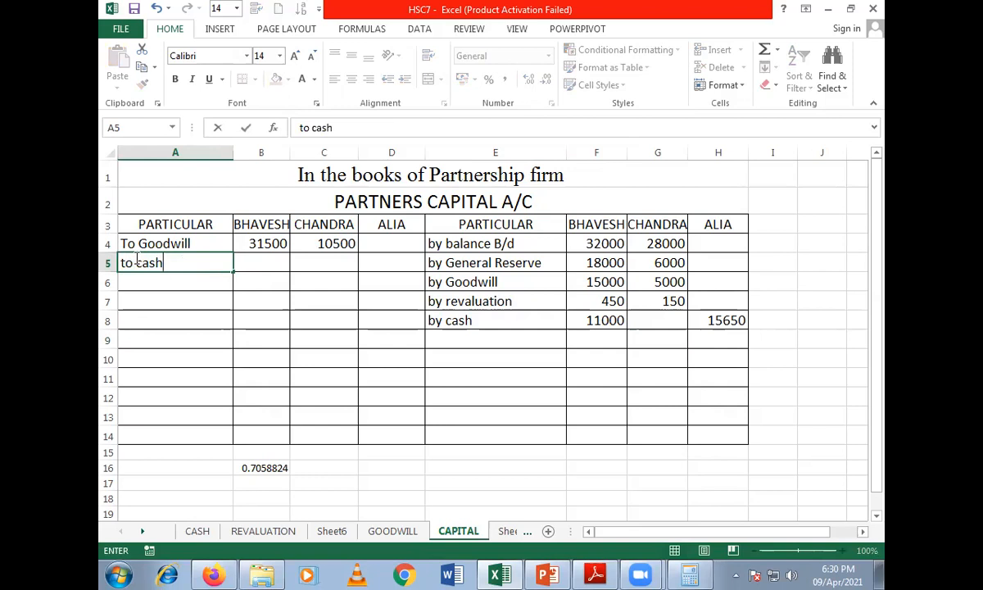
pyautogui.click(324, 264)
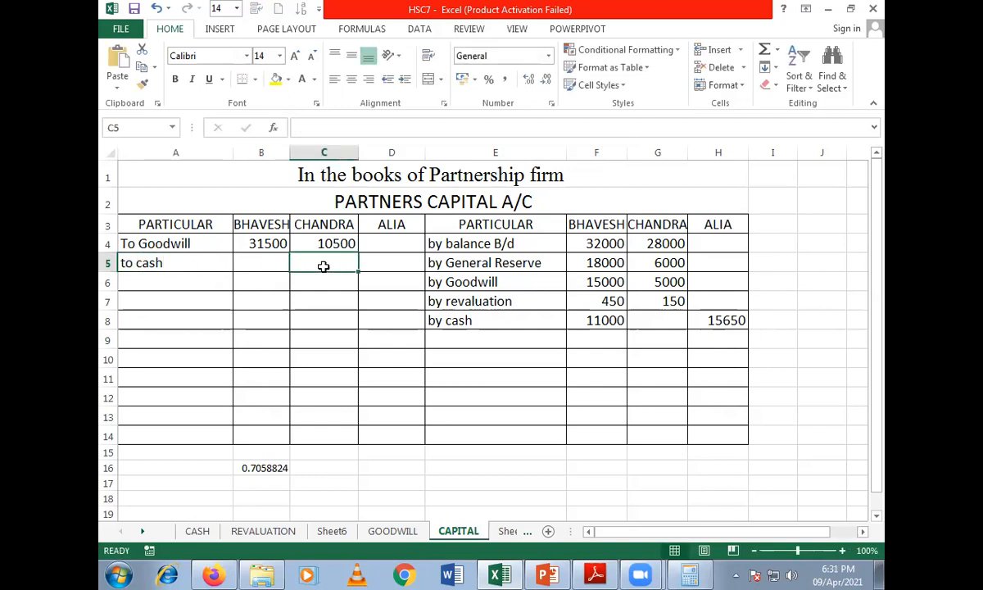
pyautogui.click(541, 574)
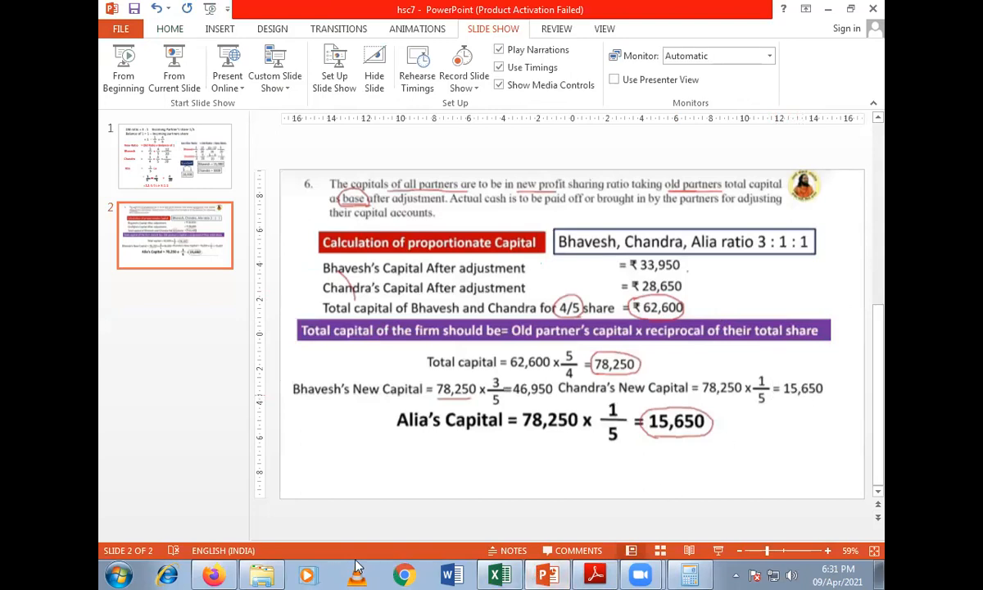
pyautogui.click(498, 575)
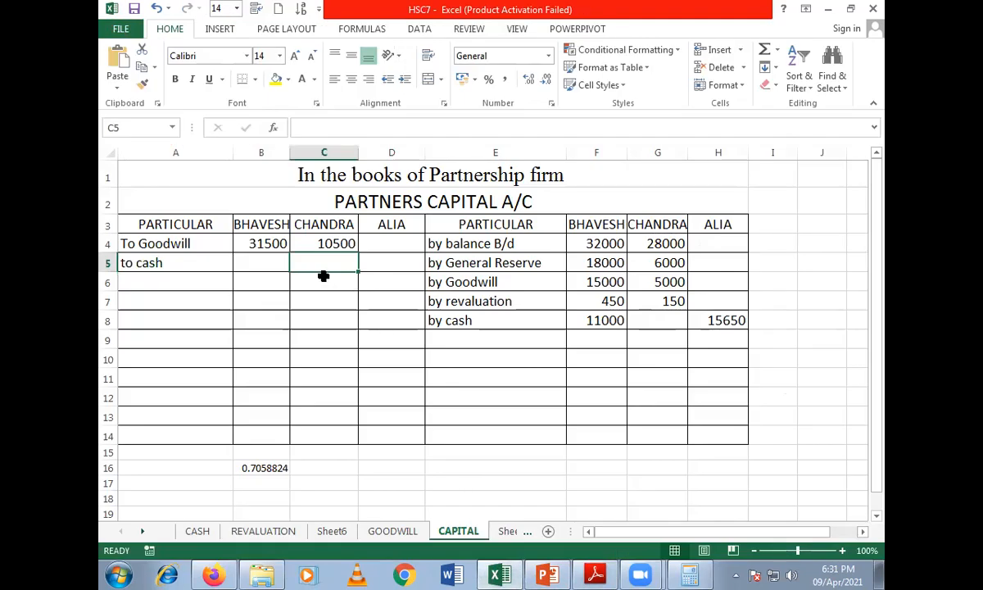
pyautogui.write('=28650-15650')
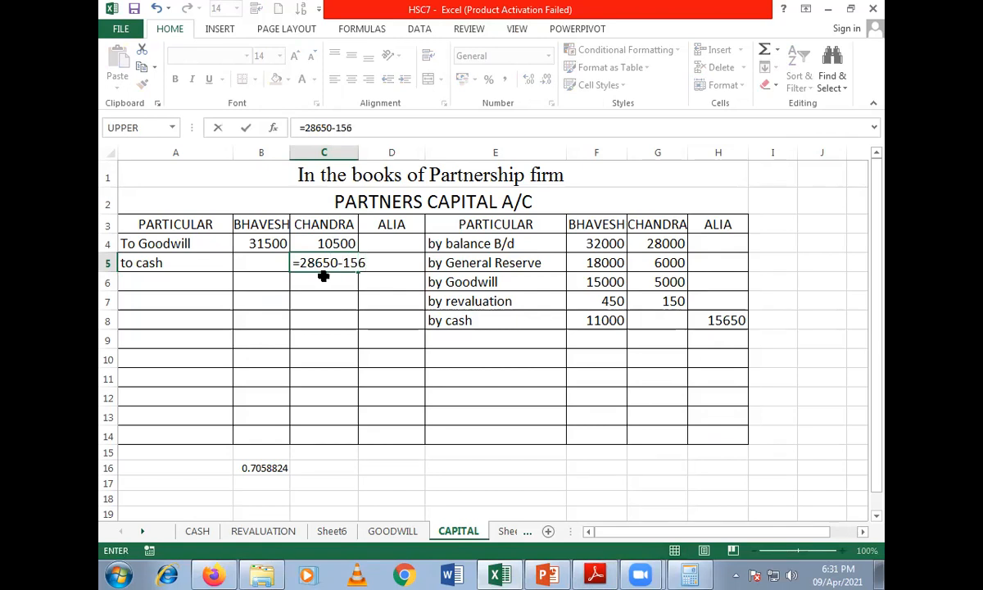
pyautogui.press('Return')
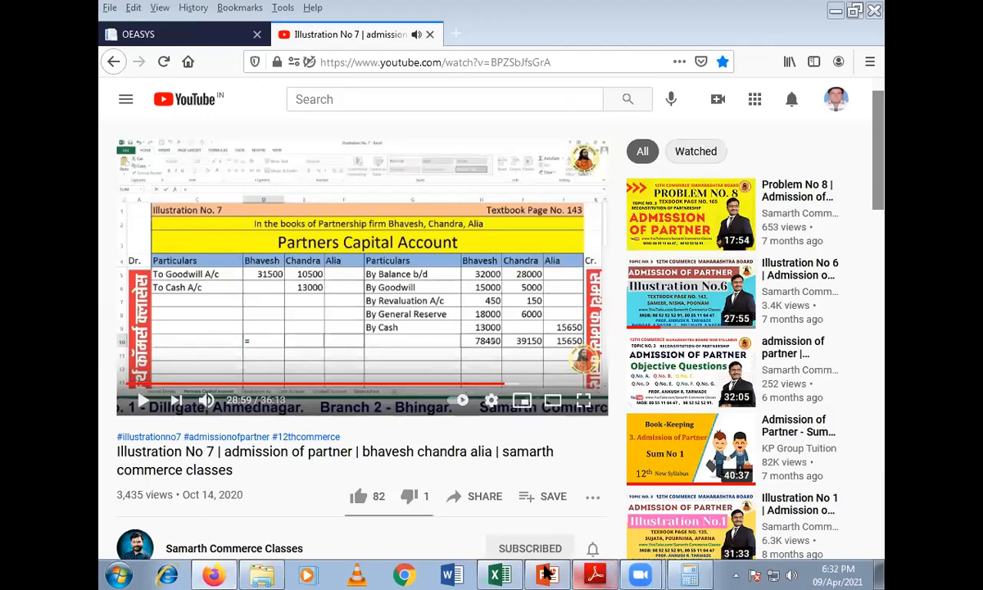
# Step: Return to Excel, total the first partner's credit column in F10 with =SUM(F4:F9), and extend the formula across to H10
pyautogui.click(500, 575)
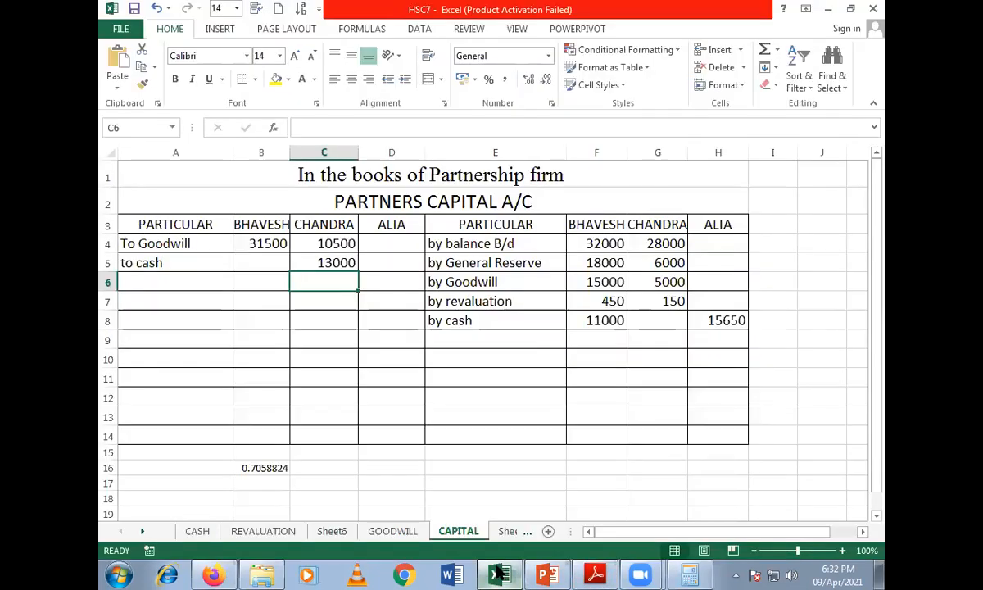
pyautogui.click(584, 363)
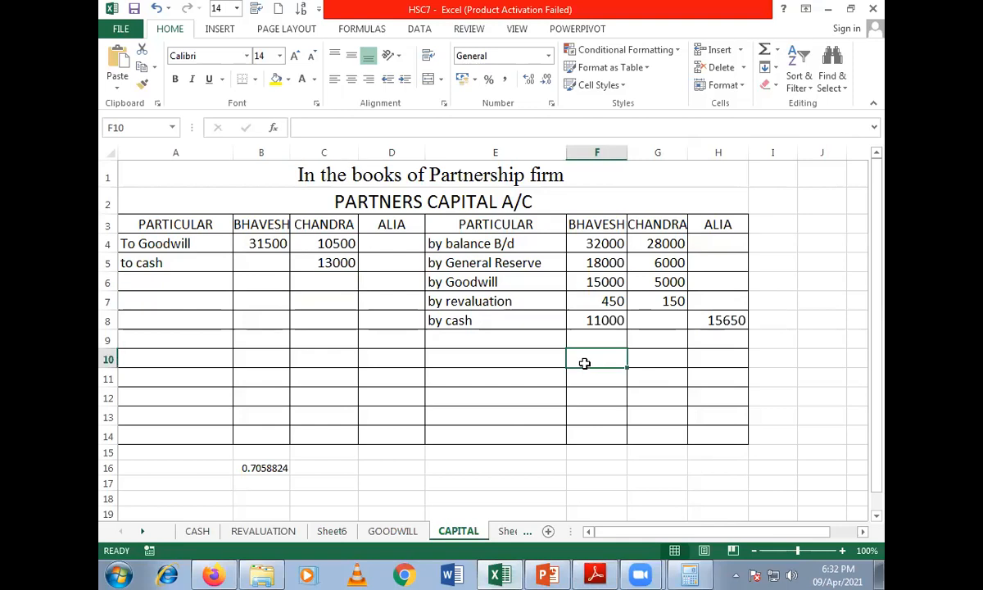
pyautogui.click(763, 51)
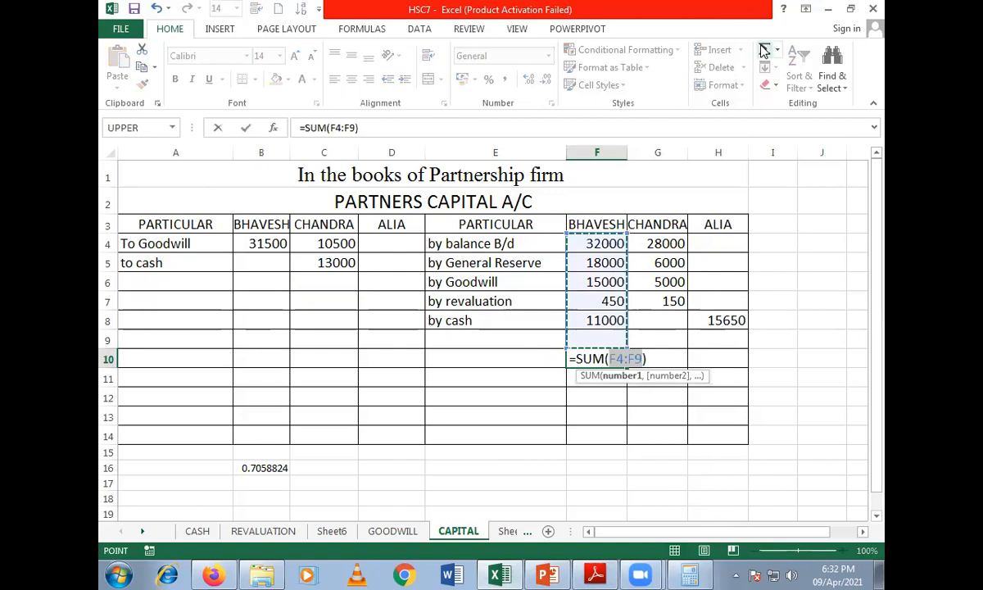
pyautogui.press('Return')
pyautogui.click(622, 363)
pyautogui.moveTo(627, 372); pyautogui.dragTo(749, 360)
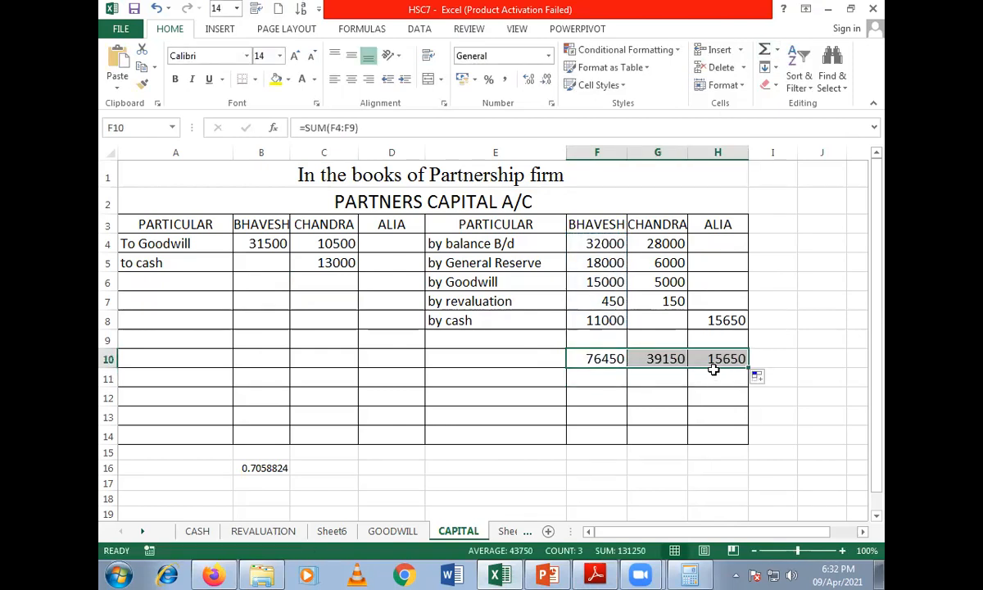
pyautogui.click(272, 356)
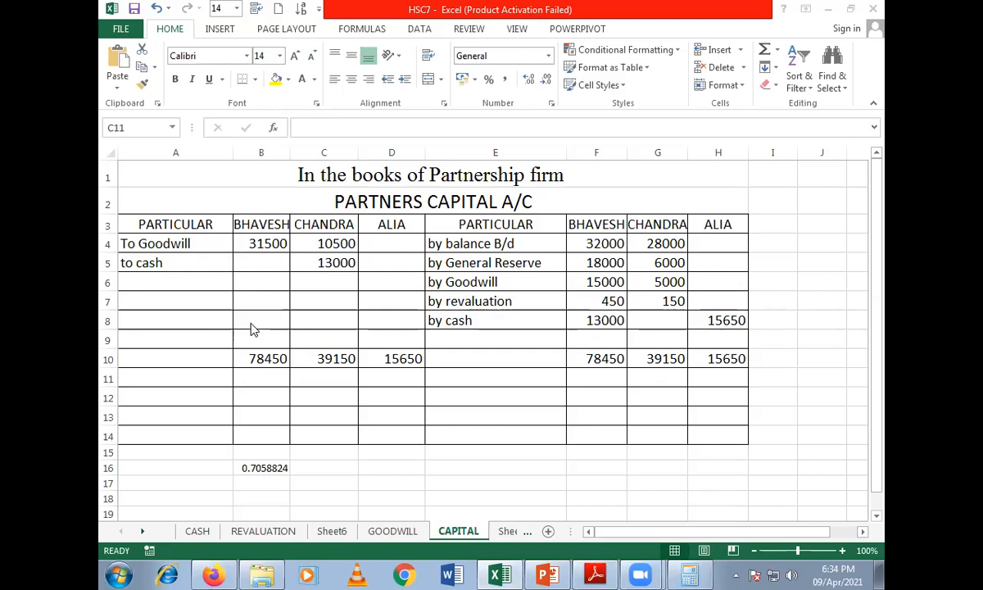
# Step: Enter "To bal c/d" as the closing balance particular in cell A7
pyautogui.click(133, 304)
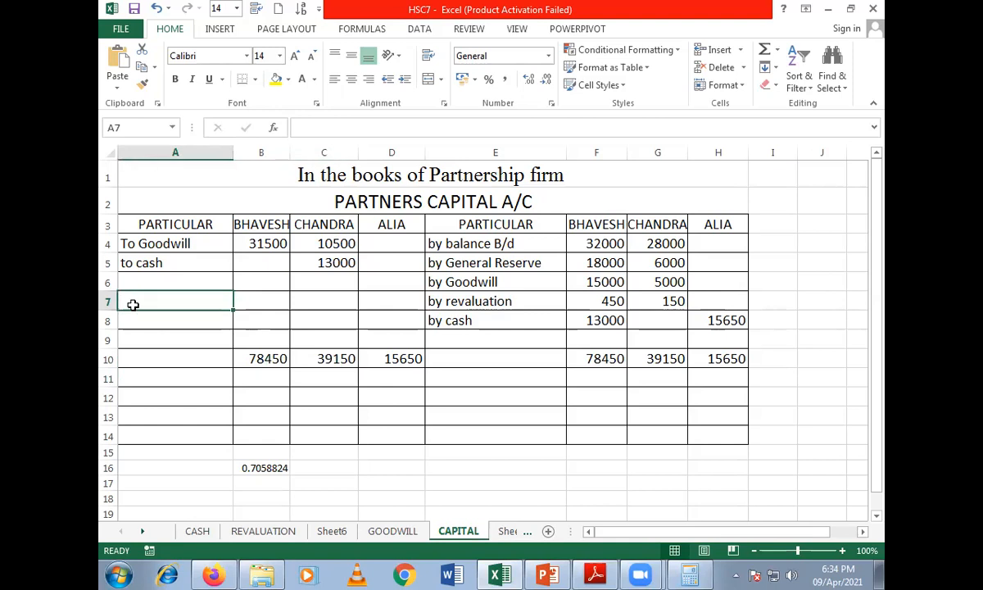
pyautogui.write('to ba')
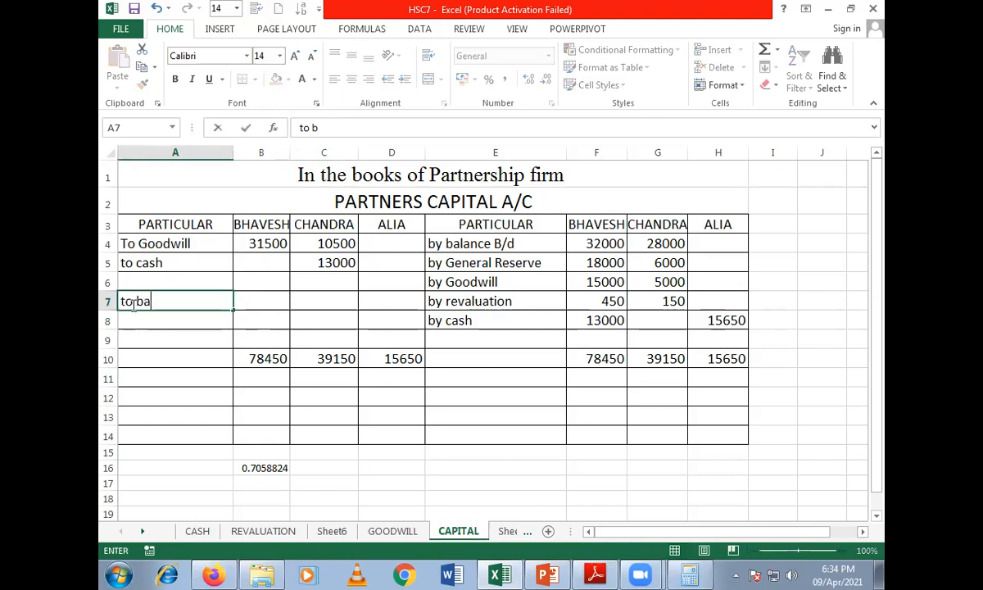
pyautogui.press('BackSpace')
pyautogui.press('BackSpace')
pyautogui.press('BackSpace')
pyautogui.press('BackSpace')
pyautogui.press('BackSpace')
pyautogui.write('To bal c/d')
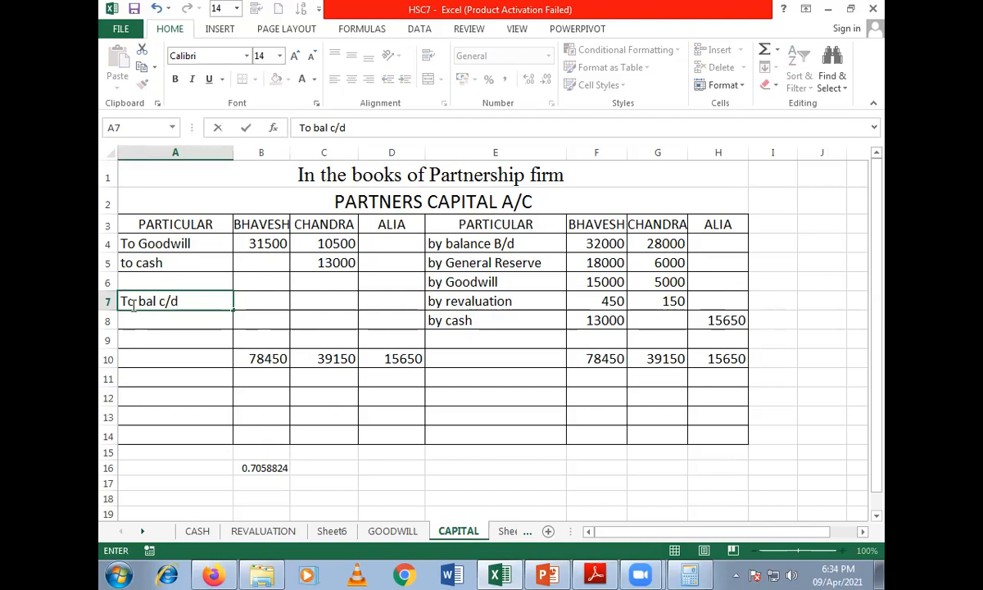
pyautogui.press('Tab')
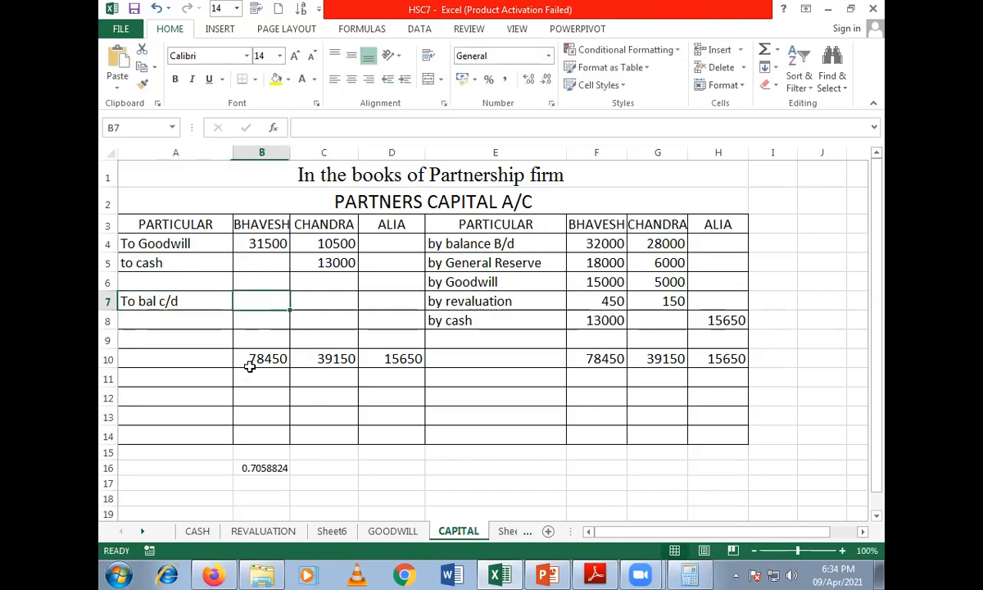
# Step: Calculate the first partner's closing balance in B7 with the formula =F10-B4
pyautogui.write('=')
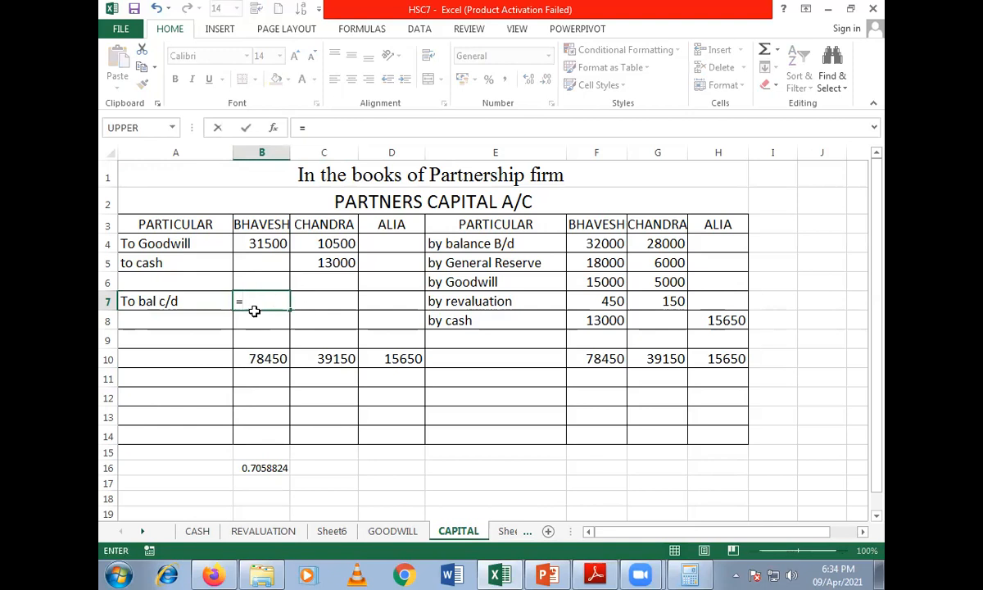
pyautogui.click(597, 359)
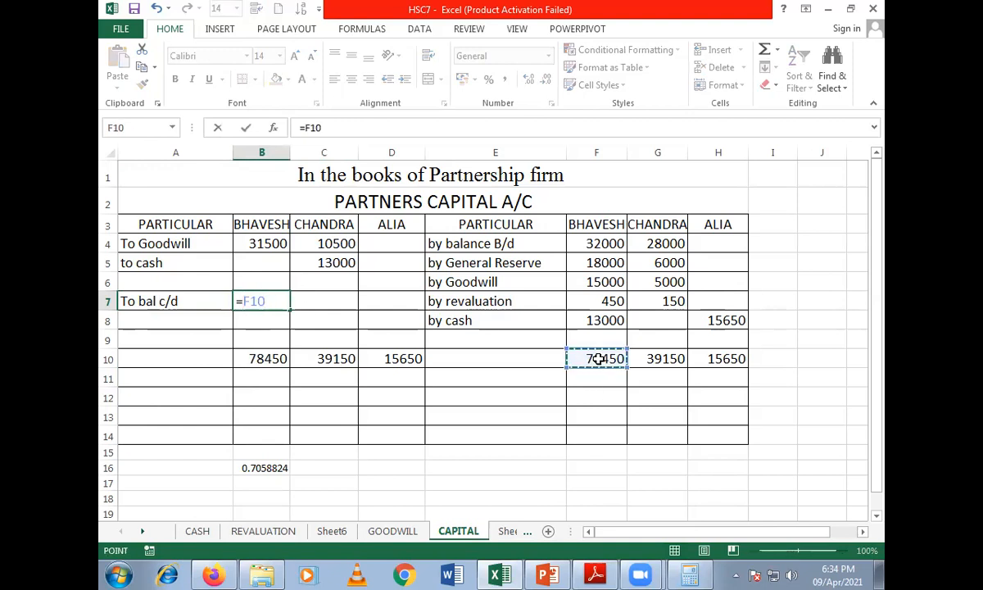
pyautogui.write('-')
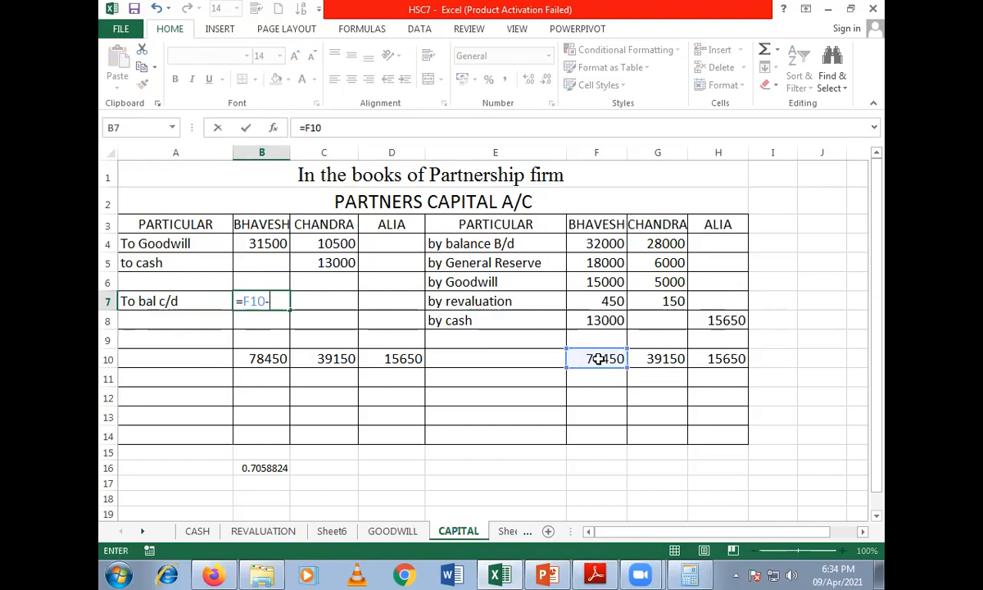
pyautogui.click(272, 247)
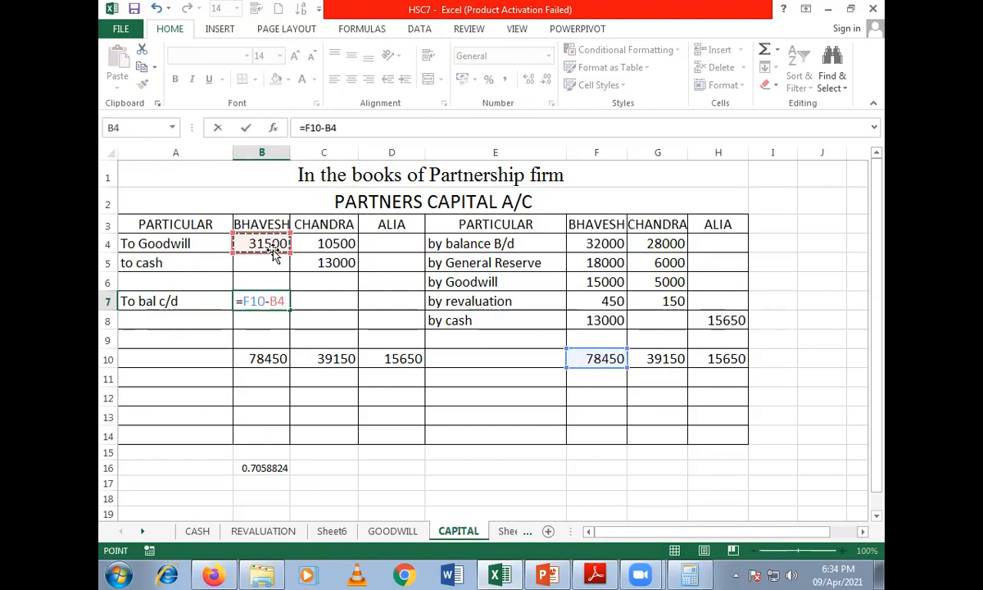
pyautogui.press('Return')
# Step: Calculate the second partner's closing balance in C7 with the formula =G10-C4+C5
pyautogui.click(335, 305)
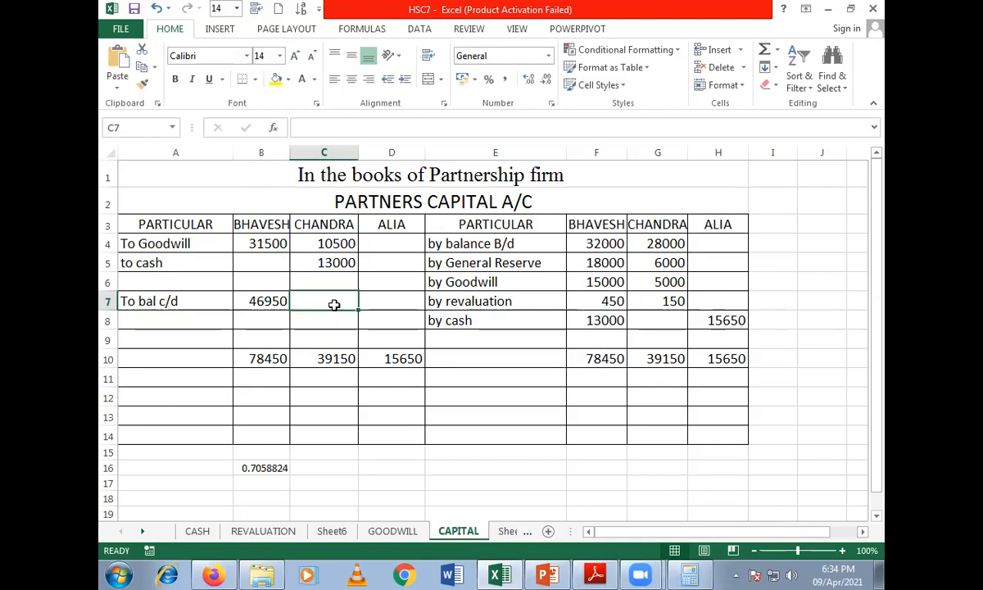
pyautogui.click(654, 358)
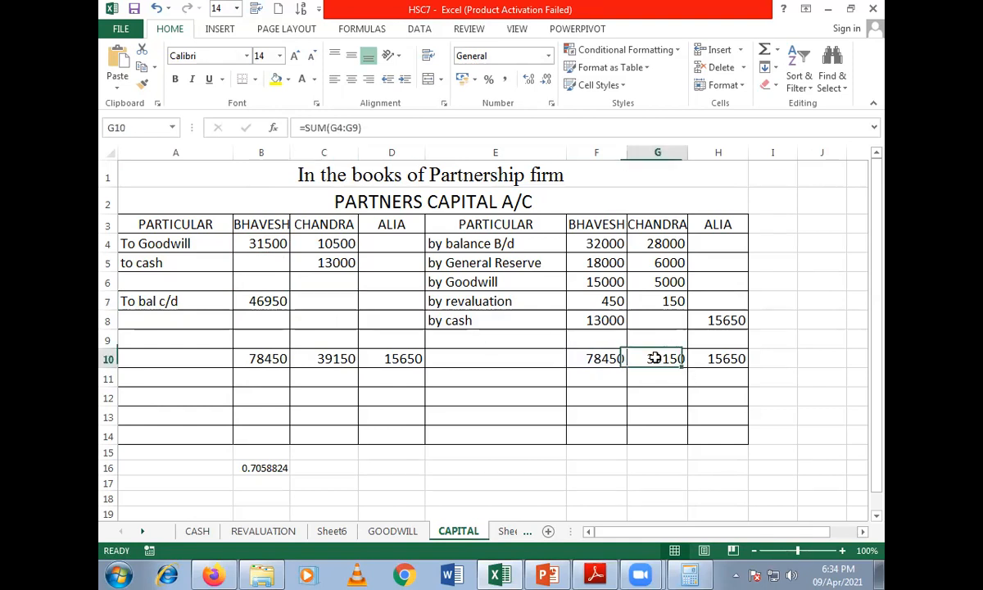
pyautogui.click(302, 298)
pyautogui.write('=')
pyautogui.click(653, 358)
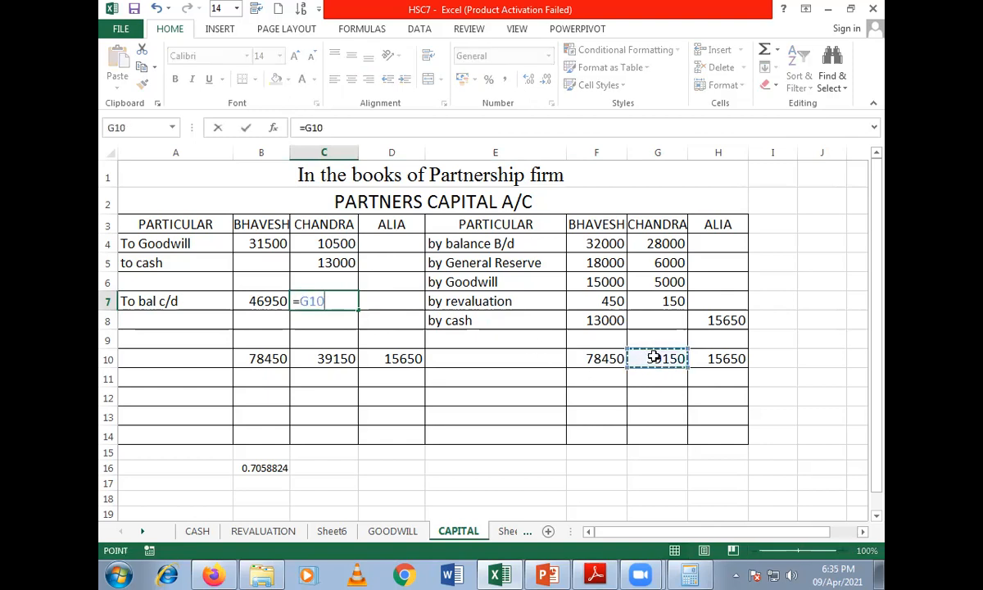
pyautogui.write('-')
pyautogui.click(334, 243)
pyautogui.write('+')
pyautogui.click(338, 264)
pyautogui.press('Return')
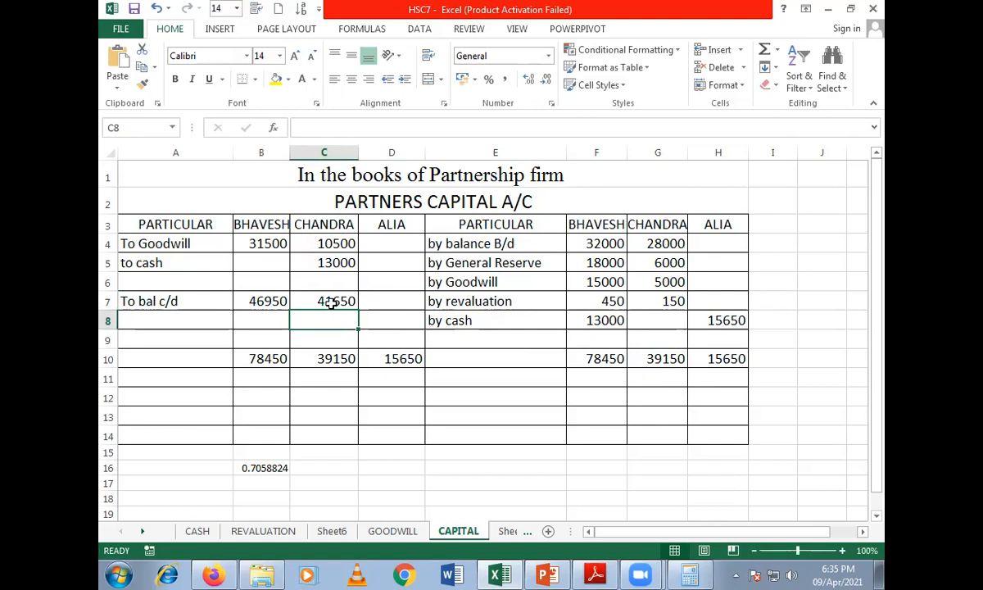
# Step: Enter 15650 as the third partner's closing balance in cell D7
pyautogui.click(392, 300)
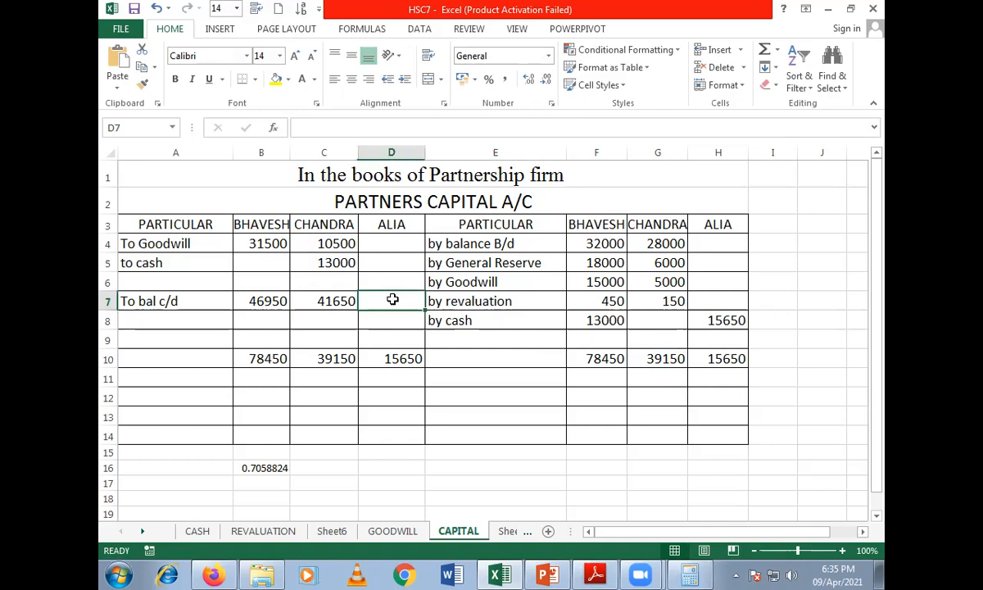
pyautogui.write('15650')
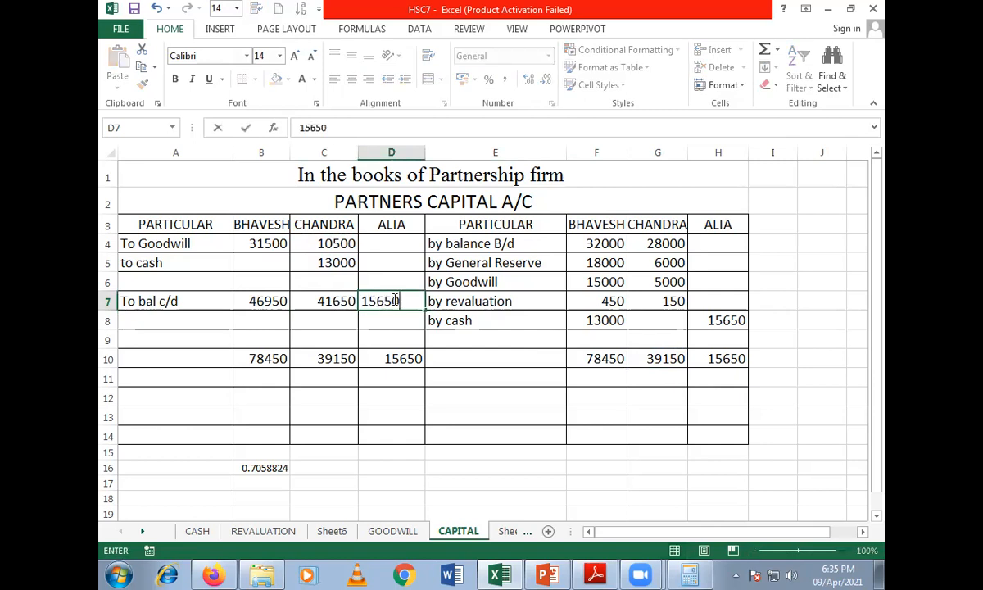
pyautogui.click(325, 304)
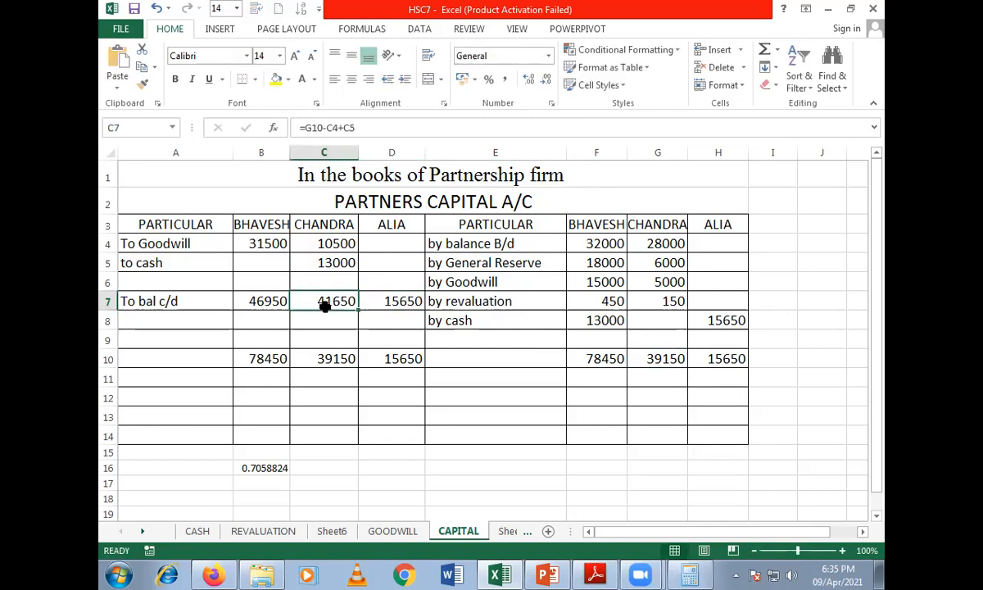
pyautogui.press('F2')
pyautogui.press('BackSpace')
pyautogui.press('BackSpace')
pyautogui.press('BackSpace')
pyautogui.press('BackSpace')
pyautogui.press('BackSpace')
pyautogui.press('BackSpace')
pyautogui.press('BackSpace')
pyautogui.press('BackSpace')
pyautogui.press('BackSpace')
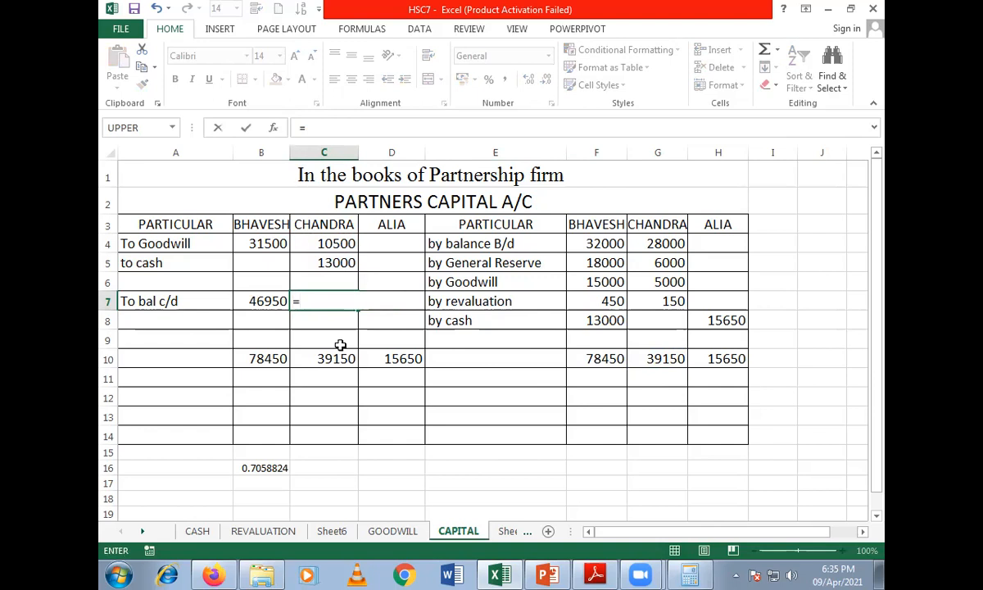
pyautogui.click(668, 365)
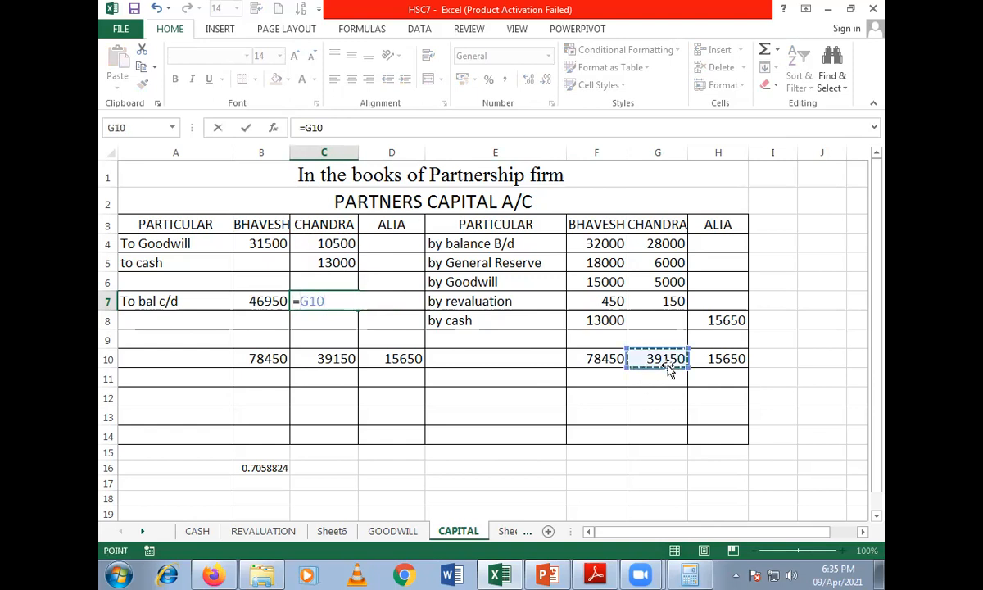
pyautogui.write('-105')
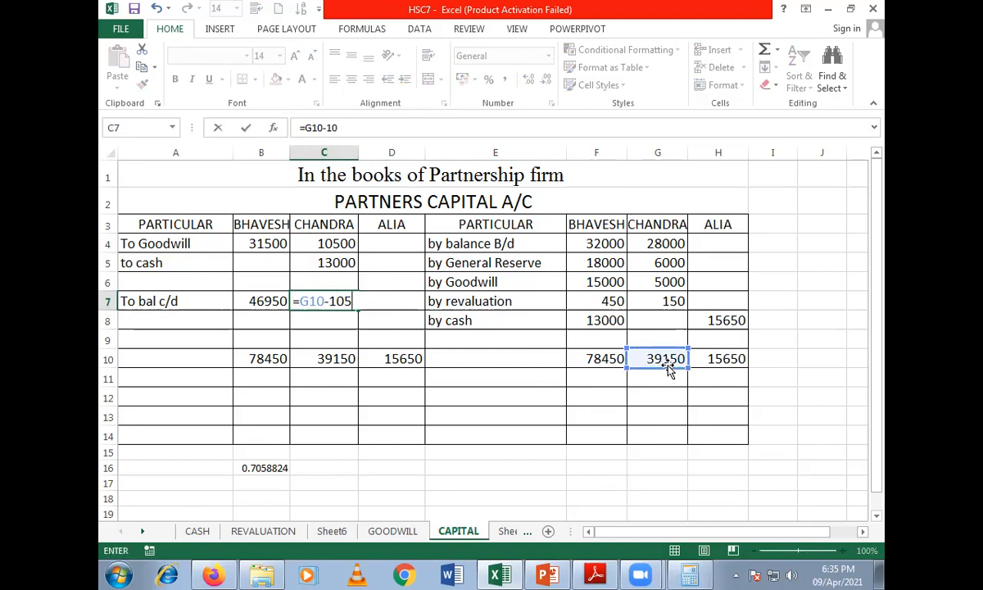
pyautogui.write('00-1300')
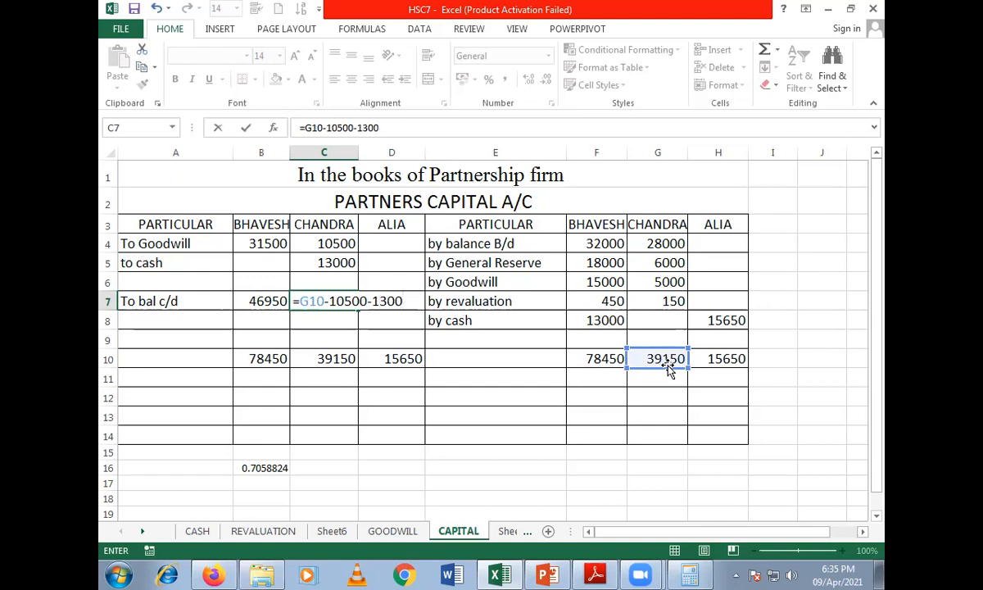
pyautogui.press('Return')
# Step: Start a new closing balance formula in C7 and add the second partner's debits, 10500 and 13000, in Calculator
pyautogui.press('Up')
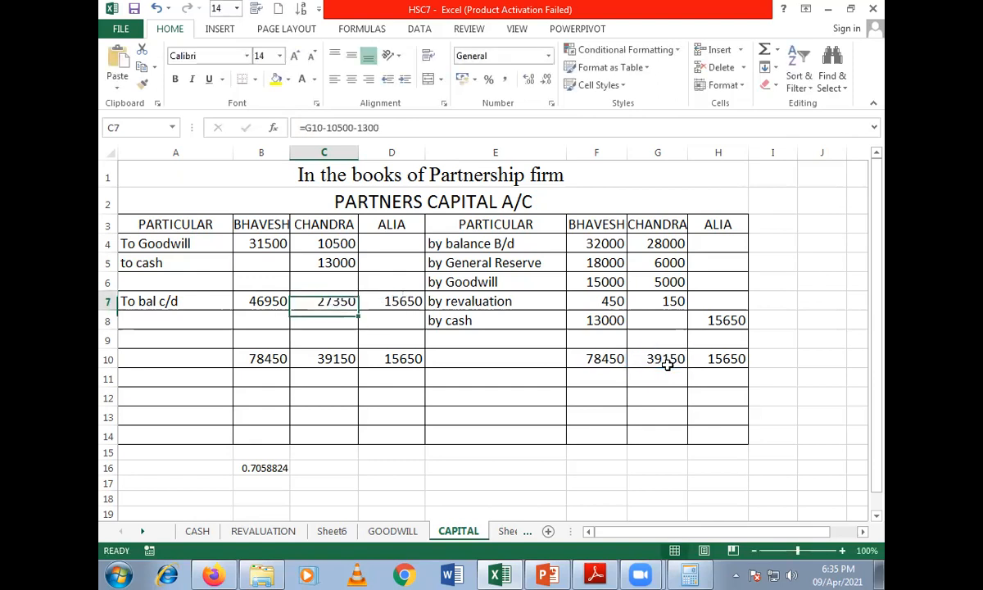
pyautogui.write('=')
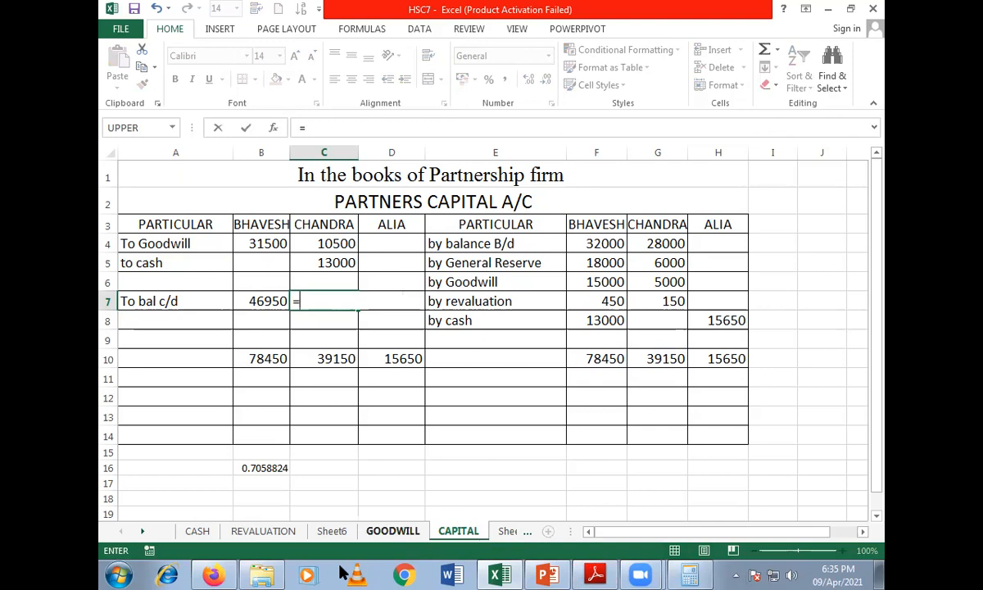
pyautogui.click(688, 573)
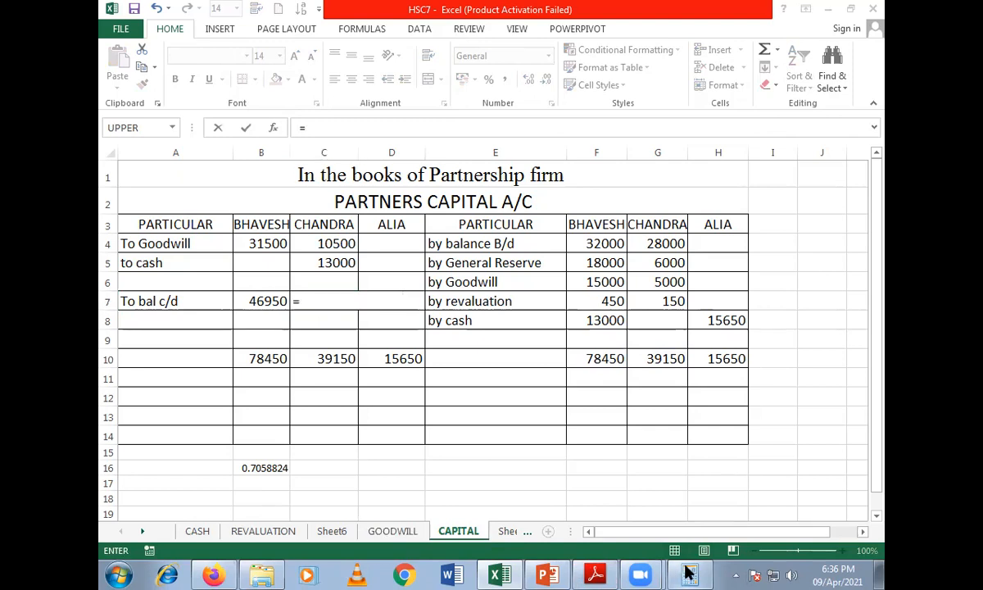
pyautogui.moveTo(688, 573)
pyautogui.click(690, 573)
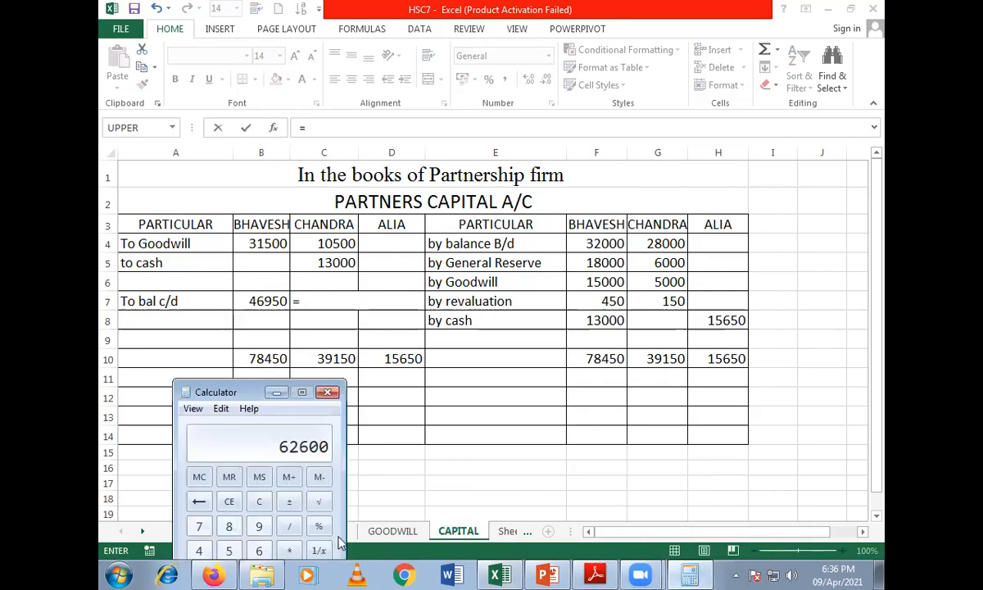
pyautogui.write('105')
pyautogui.write('00')
pyautogui.write('+1300')
pyautogui.write('0+')
pyautogui.click(305, 302)
pyautogui.write('3')
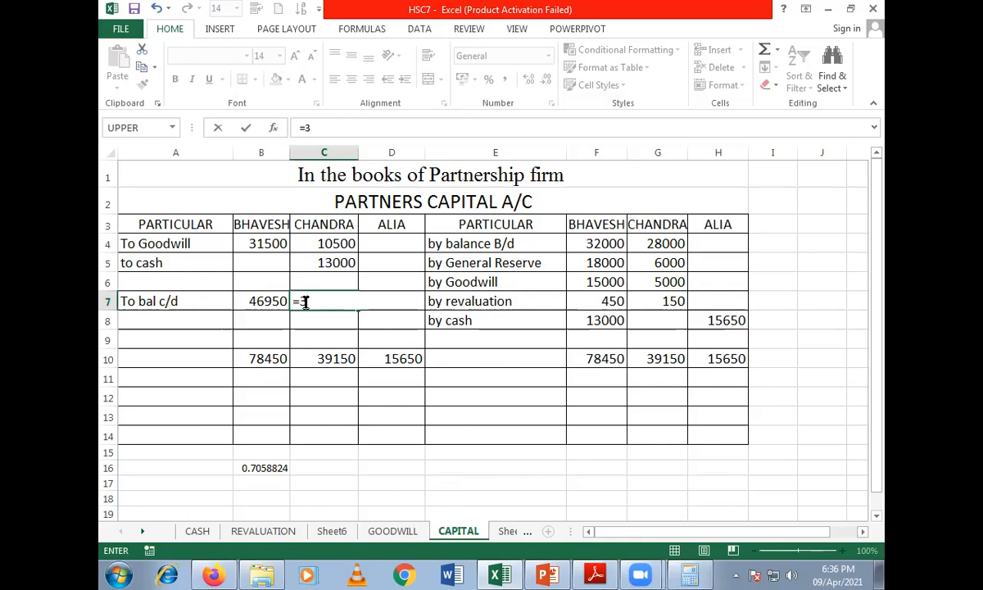
pyautogui.write('9150-')
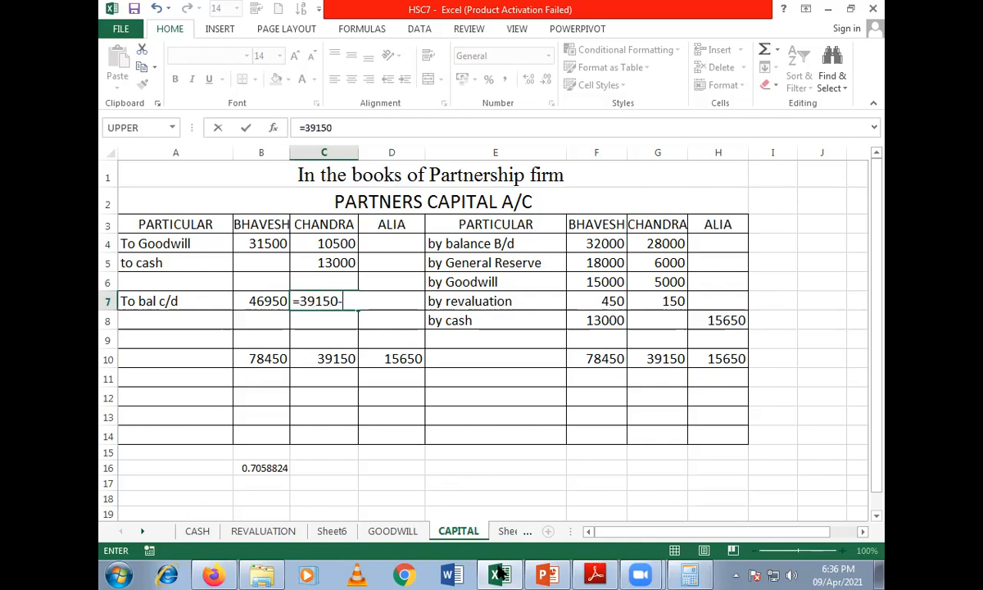
pyautogui.click(688, 573)
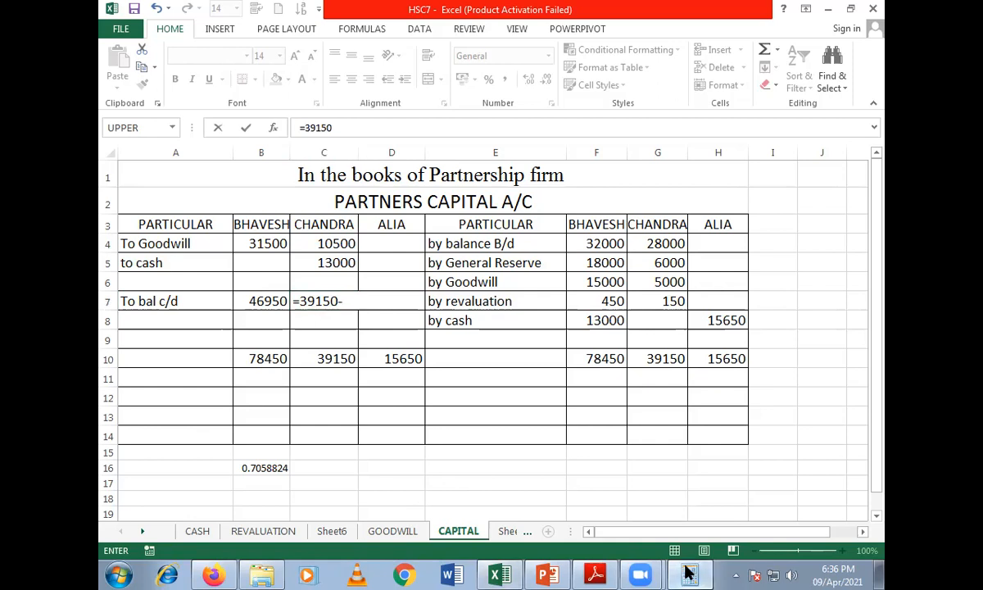
pyautogui.click(355, 301)
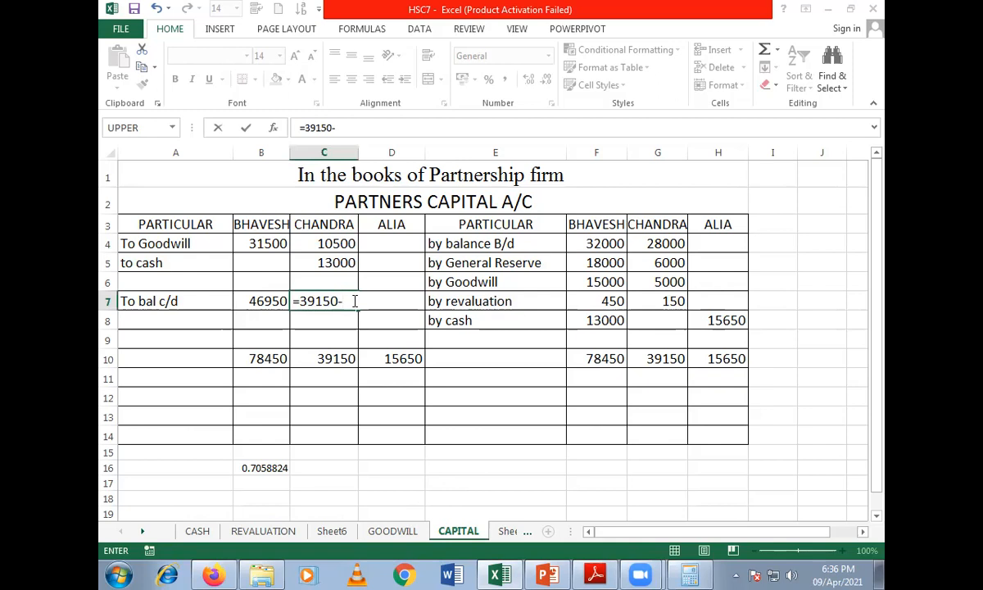
pyautogui.write('23500')
pyautogui.press('Return')
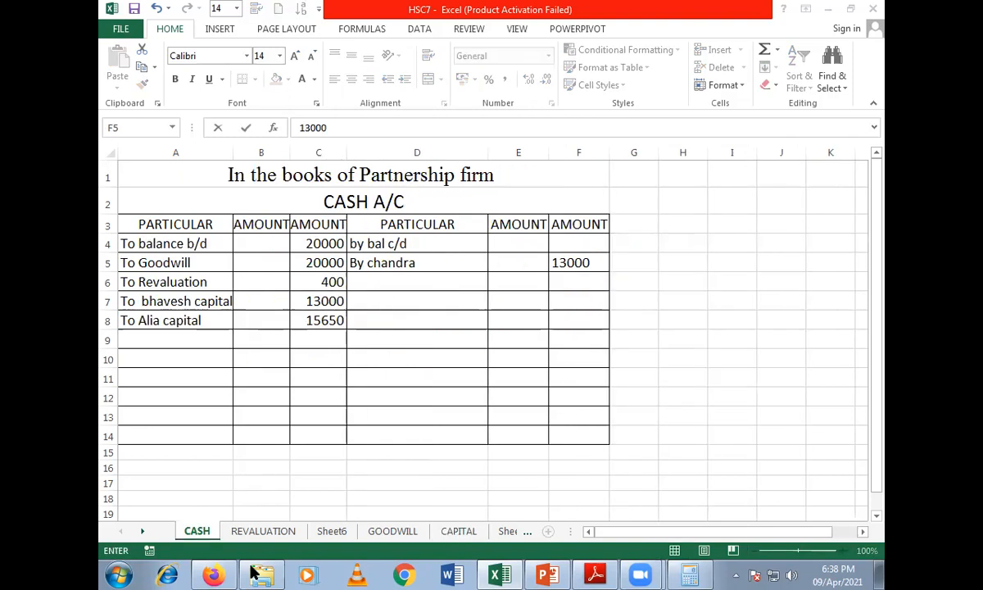
# Step: Finish the 13000 entry in F5 of the Cash Account and dismiss the Microsoft Security Essentials alert
pyautogui.click(176, 300)
pyautogui.click(306, 300)
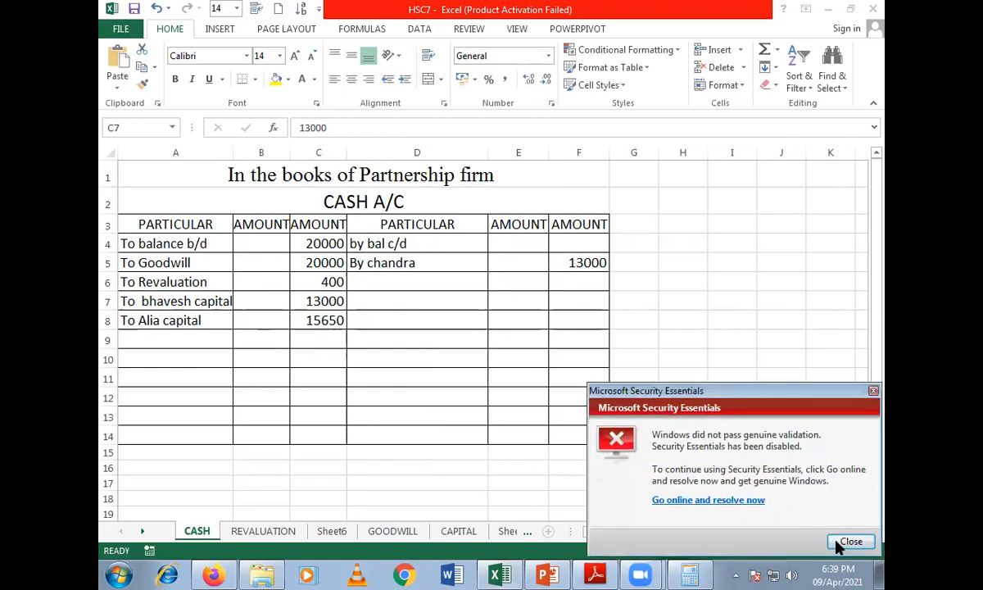
pyautogui.click(848, 541)
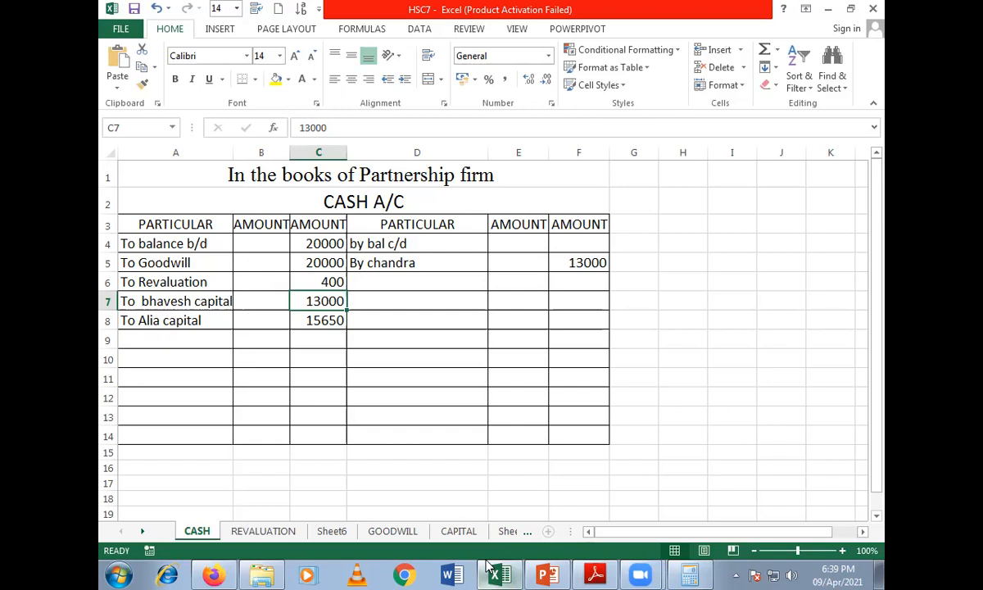
pyautogui.click(489, 567)
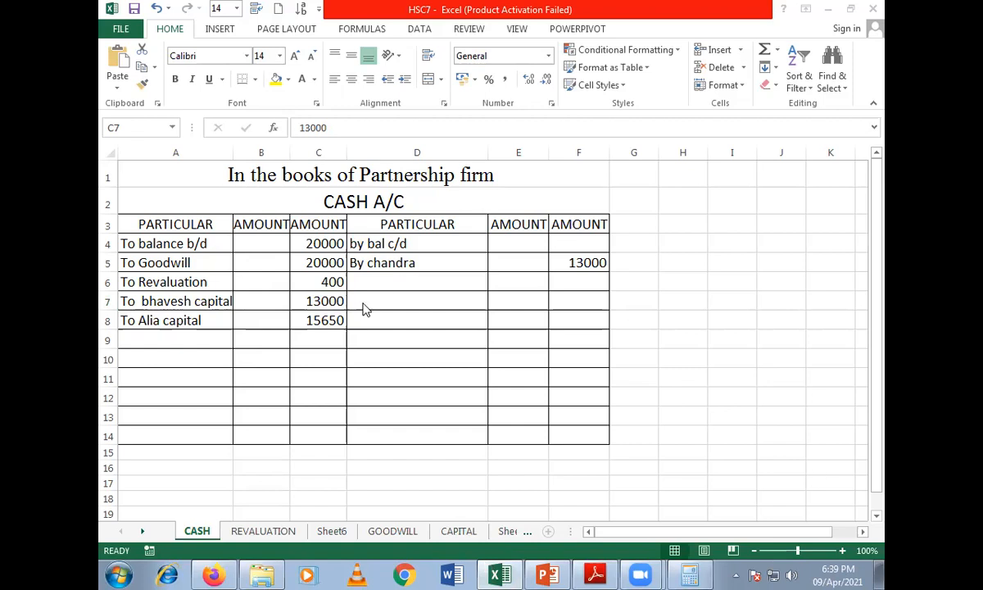
# Step: Total the Cash Account's debit amounts in C10 with =SUM(C4:C9) and enter 69050 as the credit total in F10
pyautogui.click(320, 365)
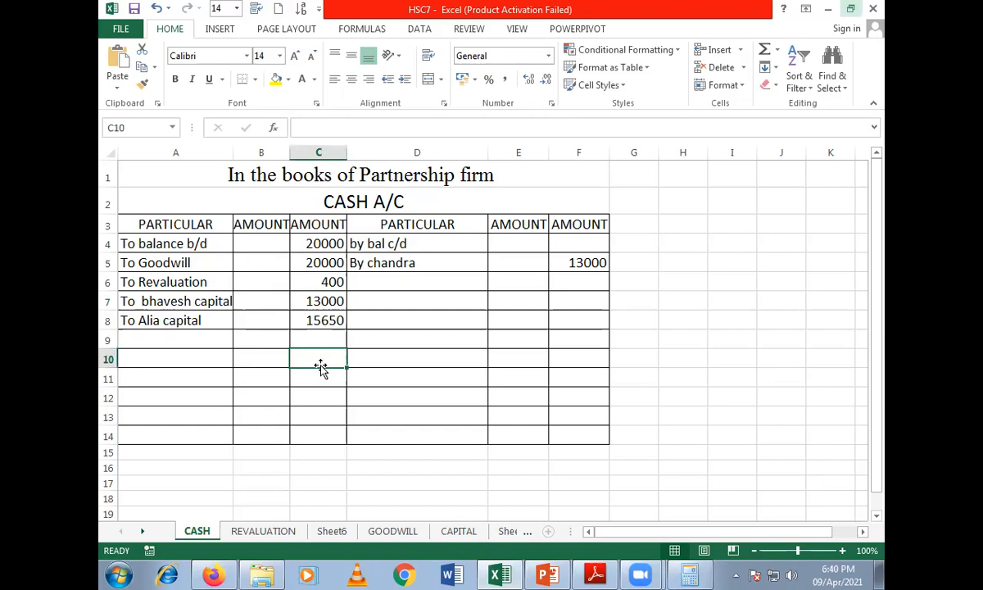
pyautogui.click(762, 52)
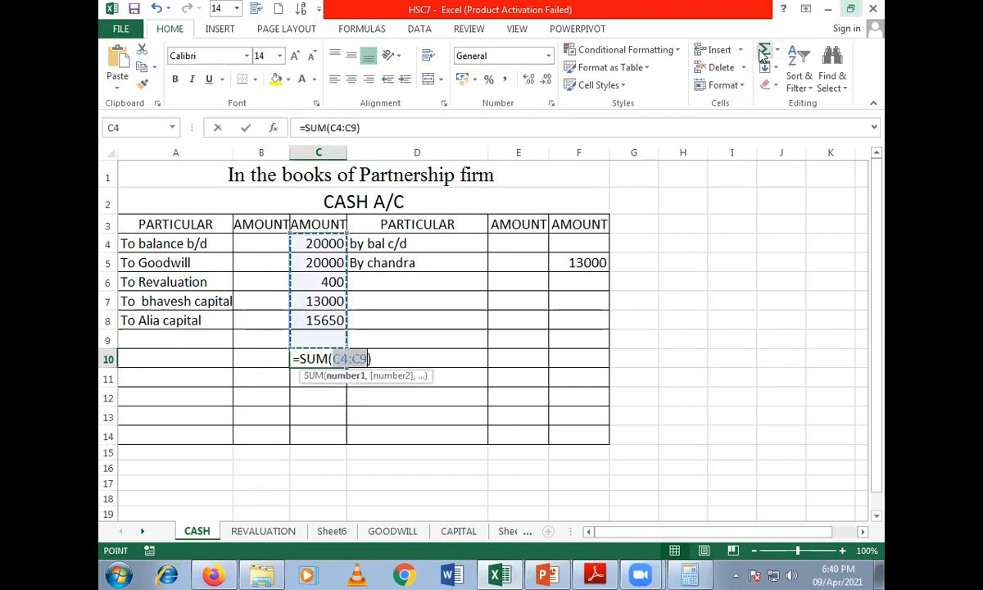
pyautogui.press('Return')
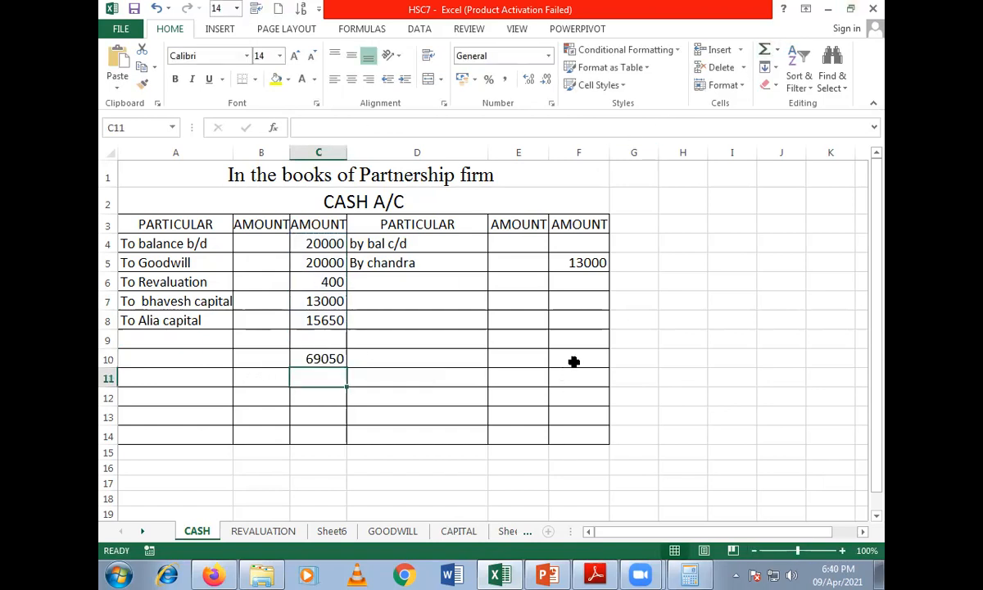
pyautogui.click(574, 361)
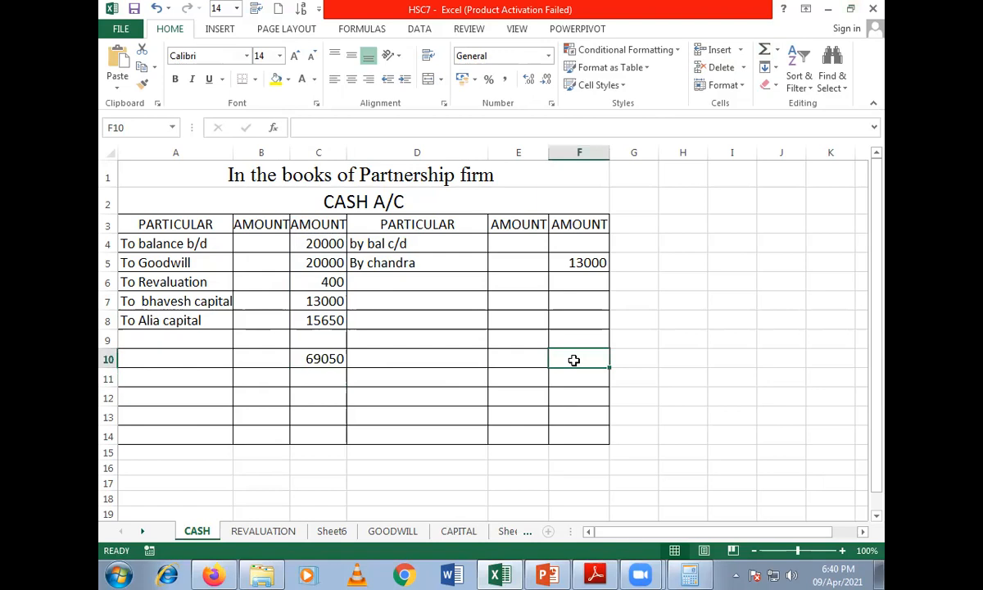
pyautogui.write('6')
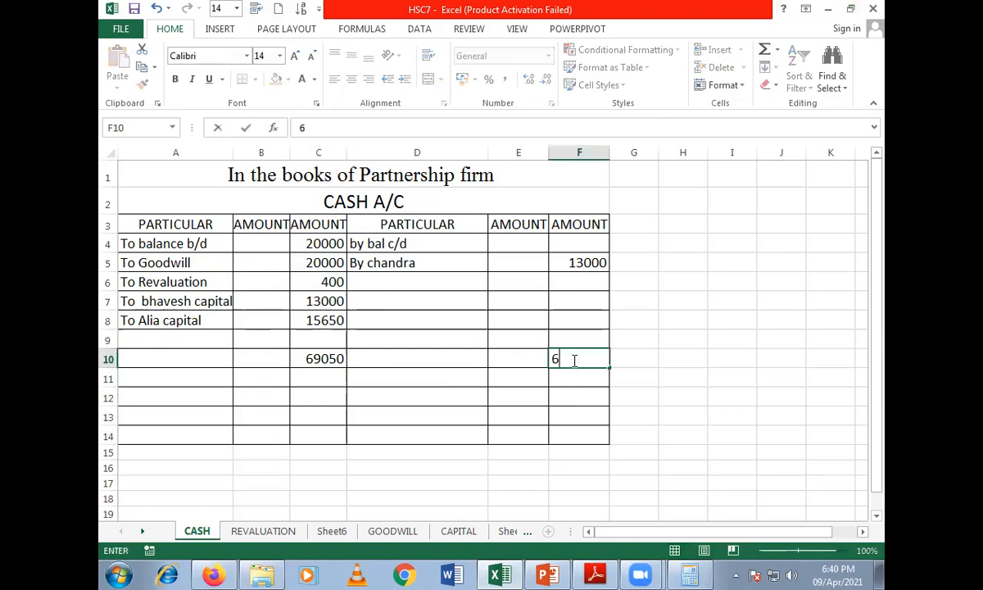
pyautogui.write('9050')
# Step: Enter "By bal c/d" as the closing balance particular in cell D8 of the Cash Account
pyautogui.click(394, 319)
pyautogui.write('b')
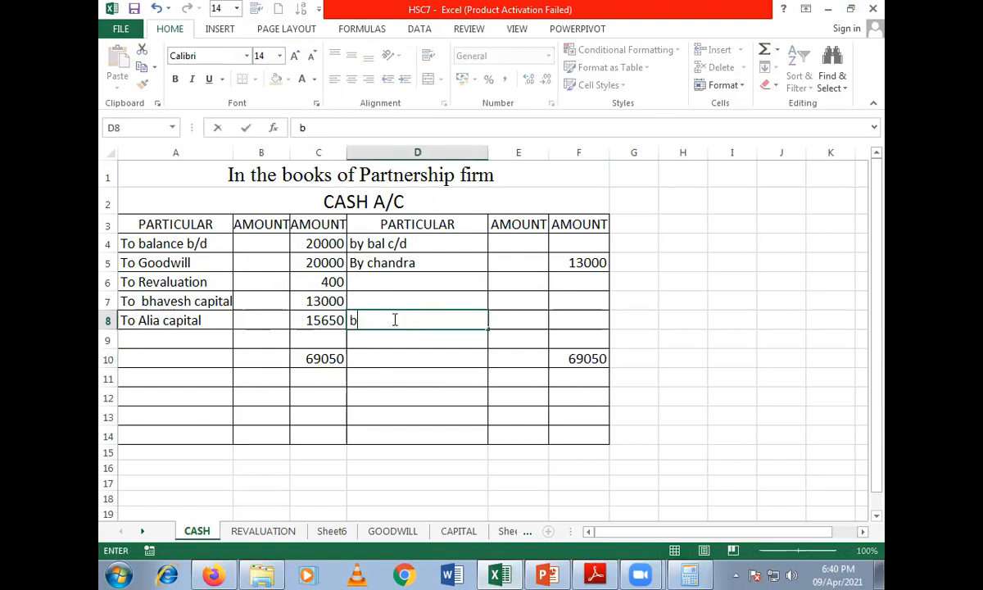
pyautogui.press('BackSpace')
pyautogui.write('By bal /c')
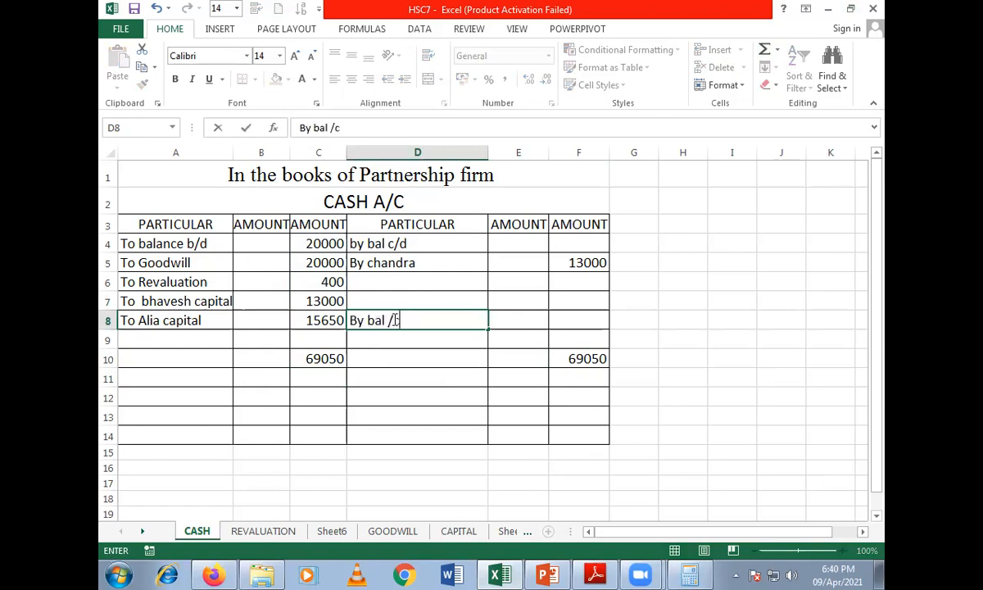
pyautogui.press('BackSpace')
pyautogui.press('BackSpace')
pyautogui.write('c')
# Step: Calculate the closing cash balance in F8 with the formula =C10-13000
pyautogui.press('Tab')
pyautogui.press('Tab')
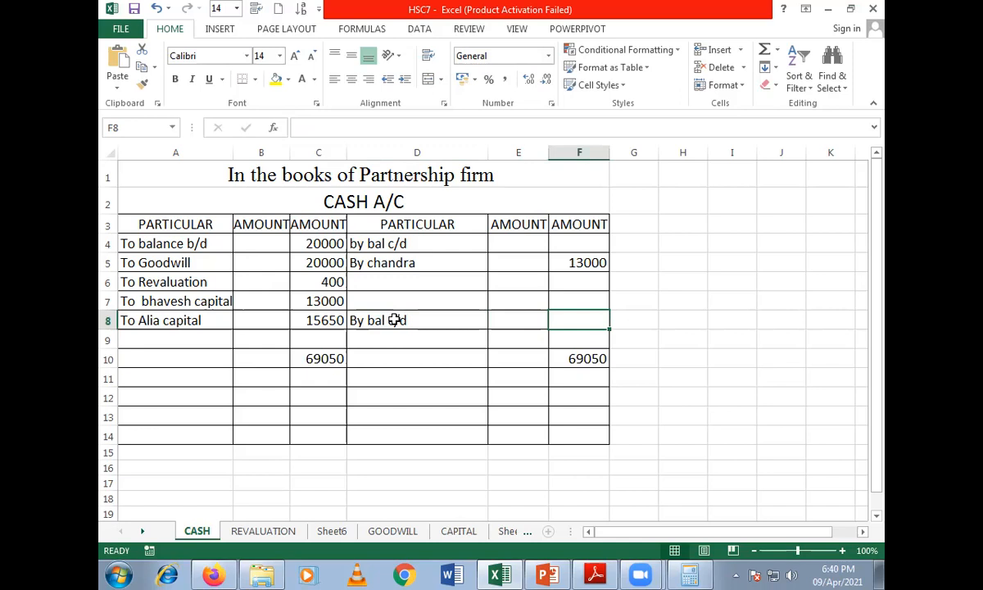
pyautogui.write('=')
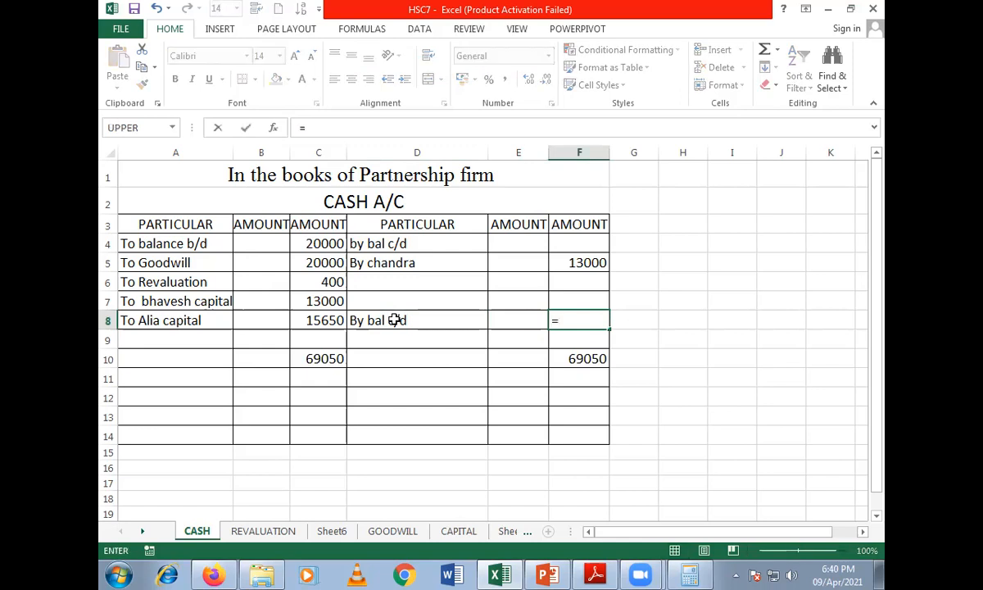
pyautogui.click(316, 359)
pyautogui.write('-13000')
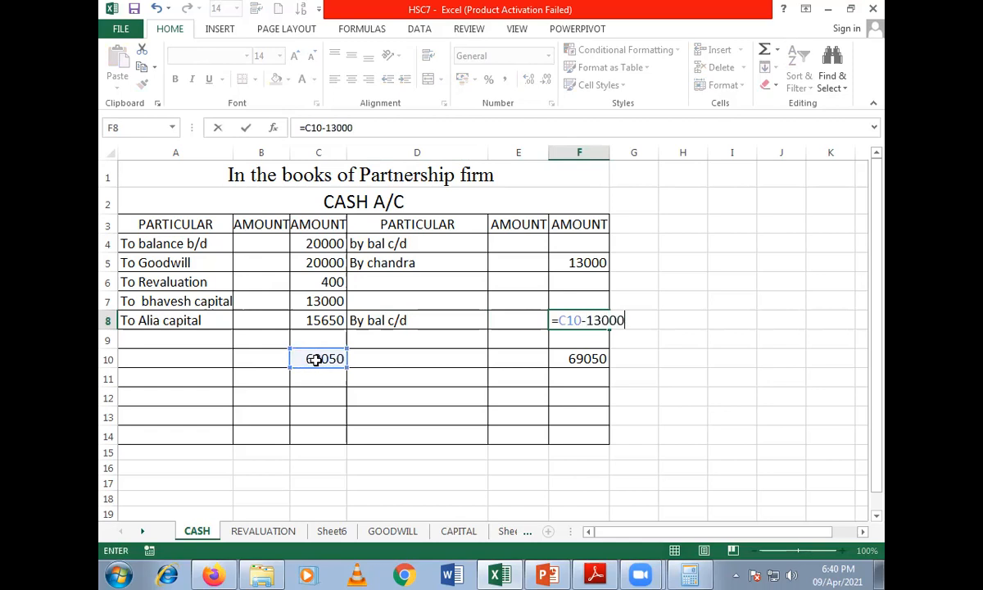
pyautogui.press('Return')
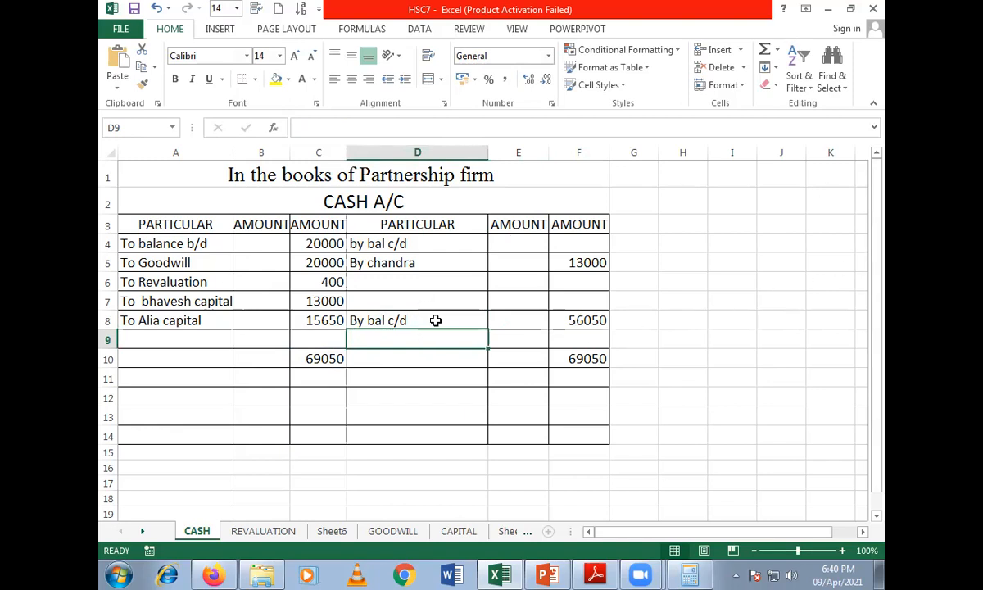
# Step: Enter 20000 as the total on both sides of the GOODWILL sheet, in C10 and F10
pyautogui.click(390, 531)
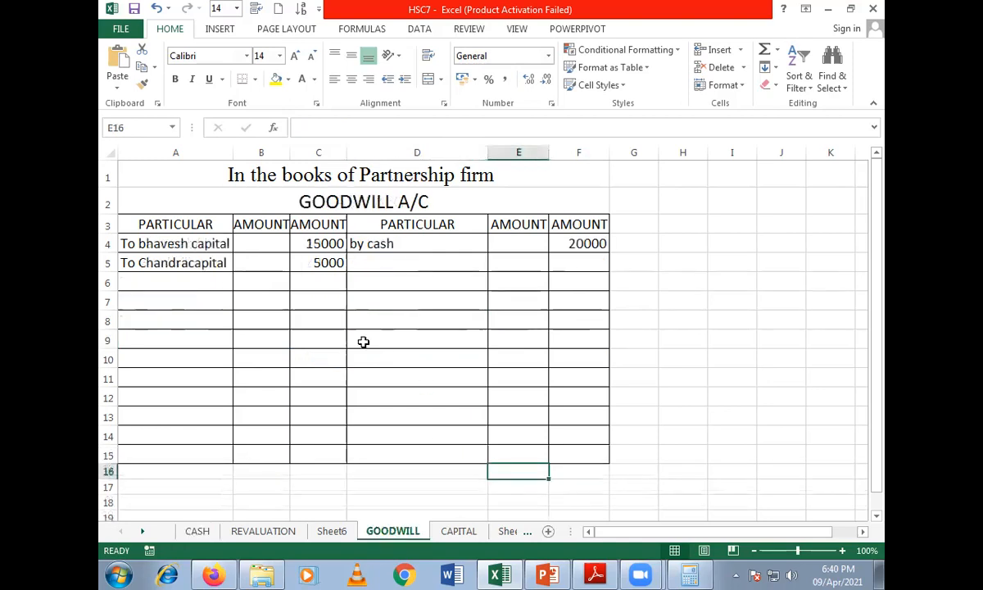
pyautogui.click(318, 357)
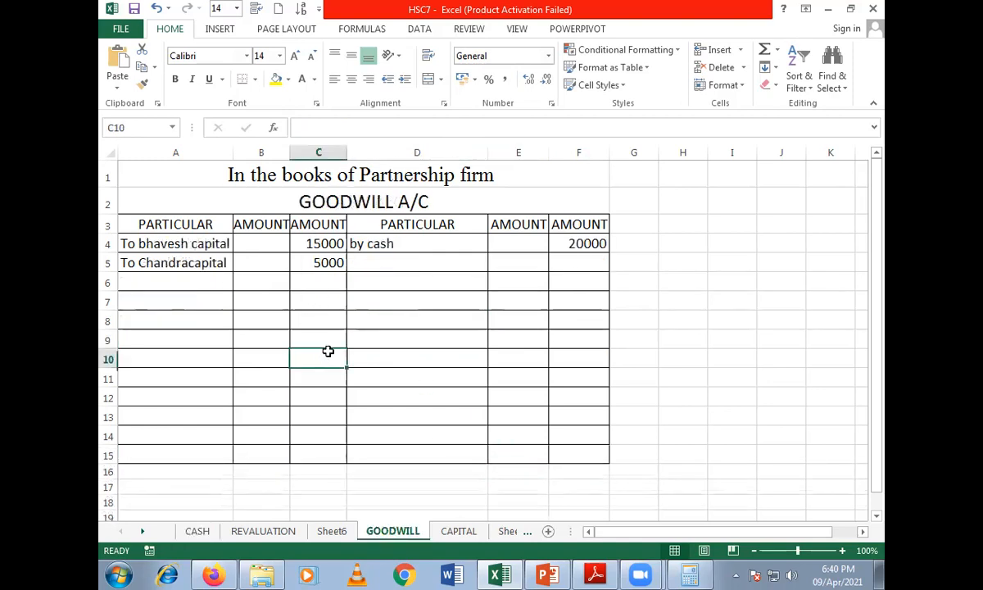
pyautogui.write('20000')
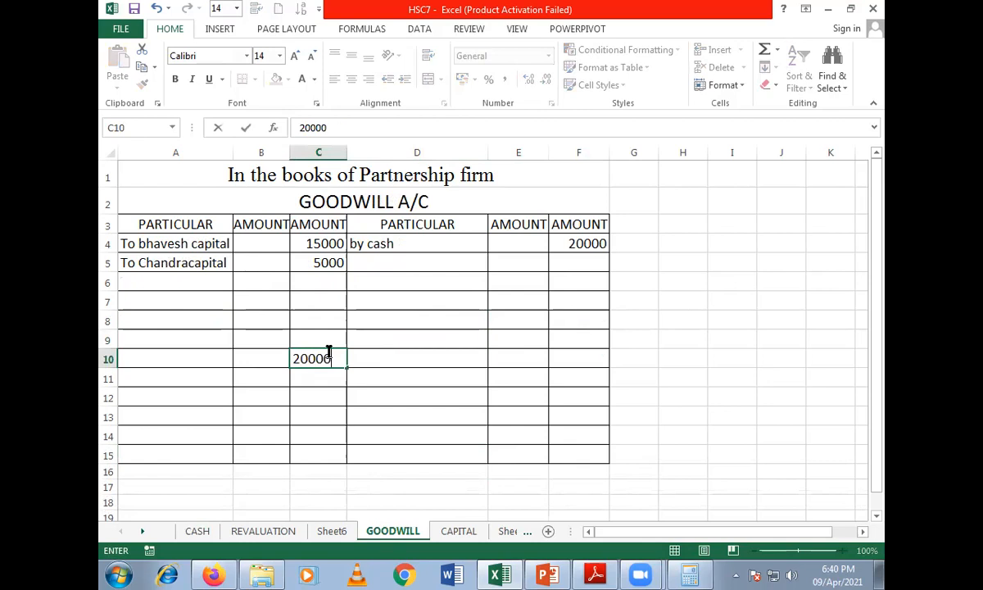
pyautogui.click(563, 359)
pyautogui.write('2')
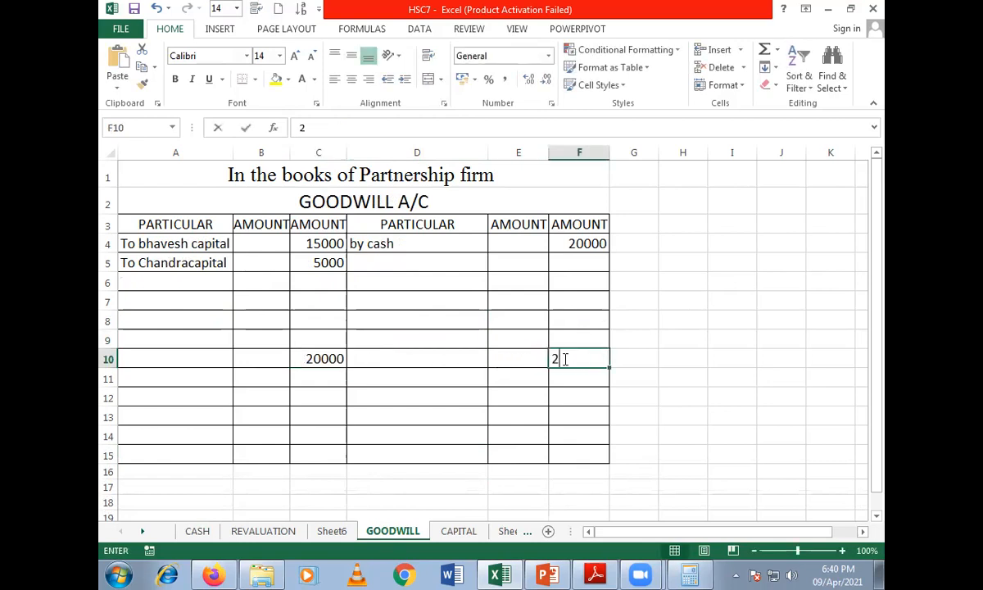
pyautogui.write('0000')
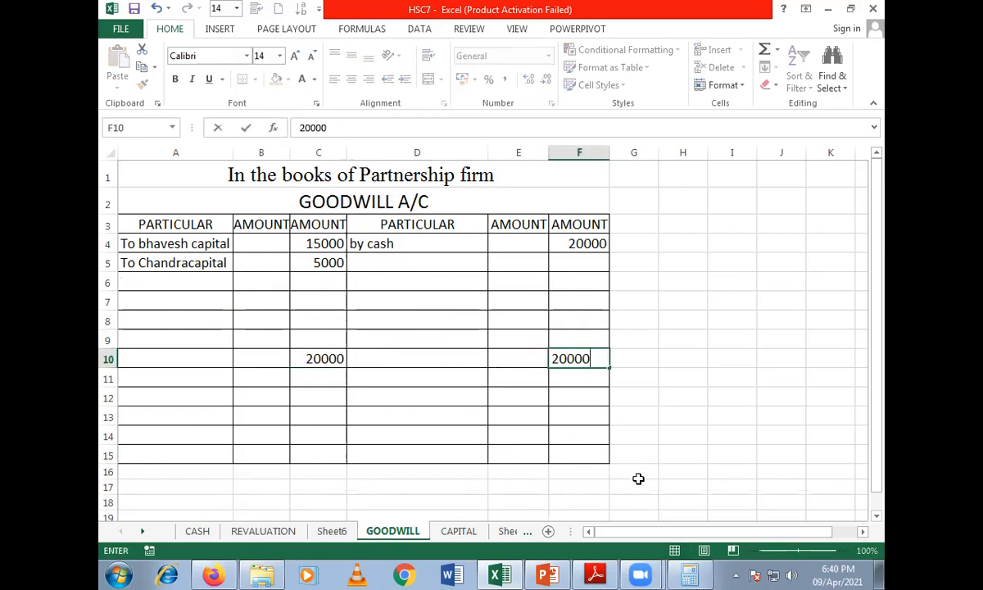
# Step: Return to the Excel workbook and list the three partners' names under Partners Capital in A5:A7 of the balance sheet
pyautogui.click(655, 438)
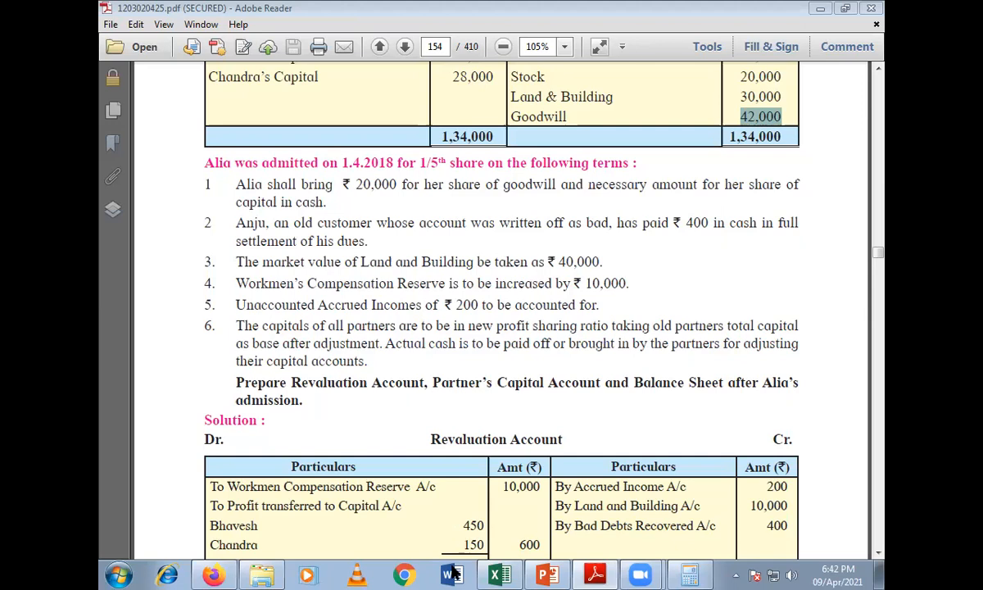
pyautogui.click(497, 574)
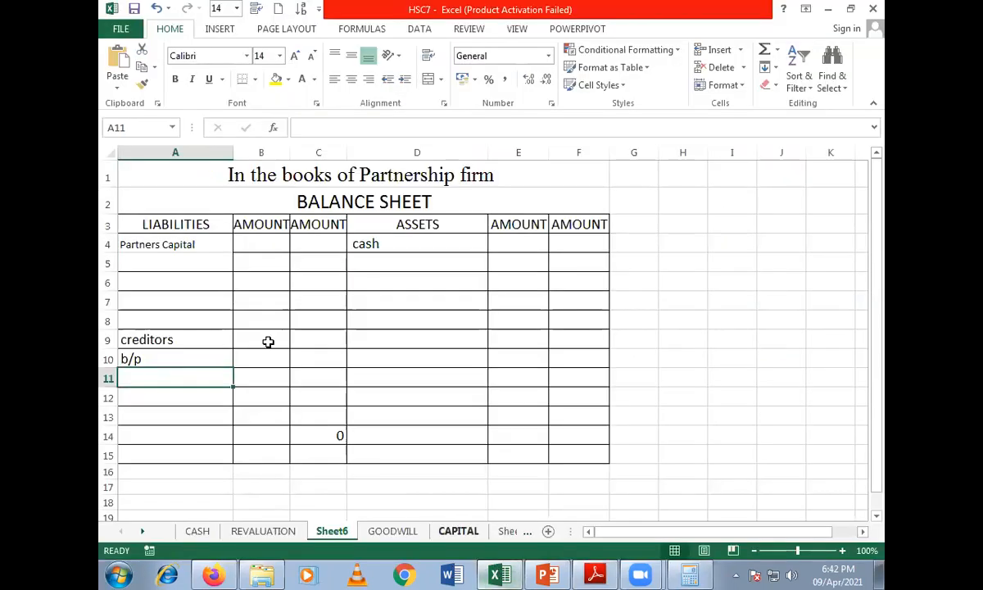
pyautogui.click(170, 260)
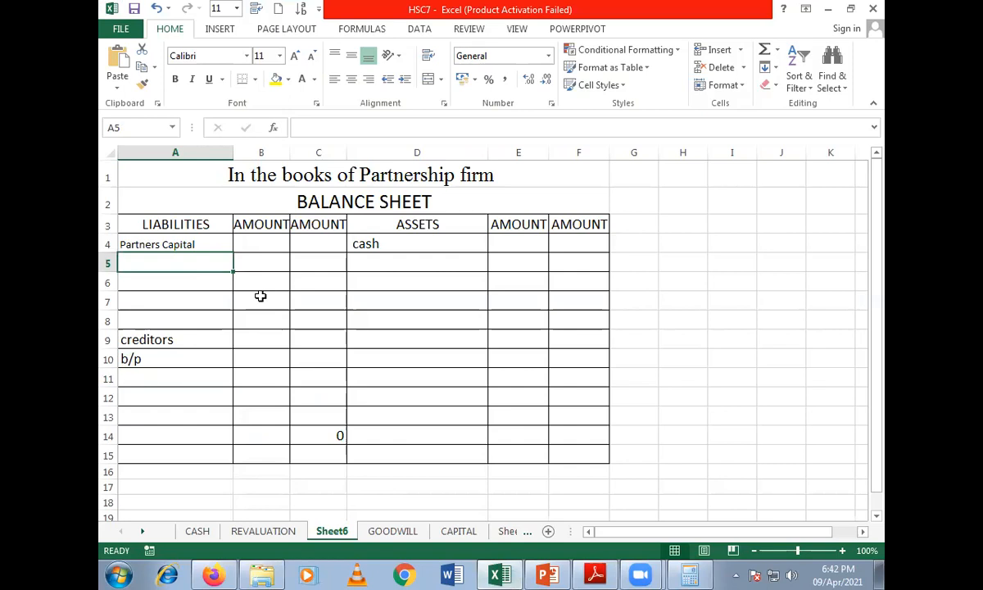
pyautogui.write('Bhavesh')
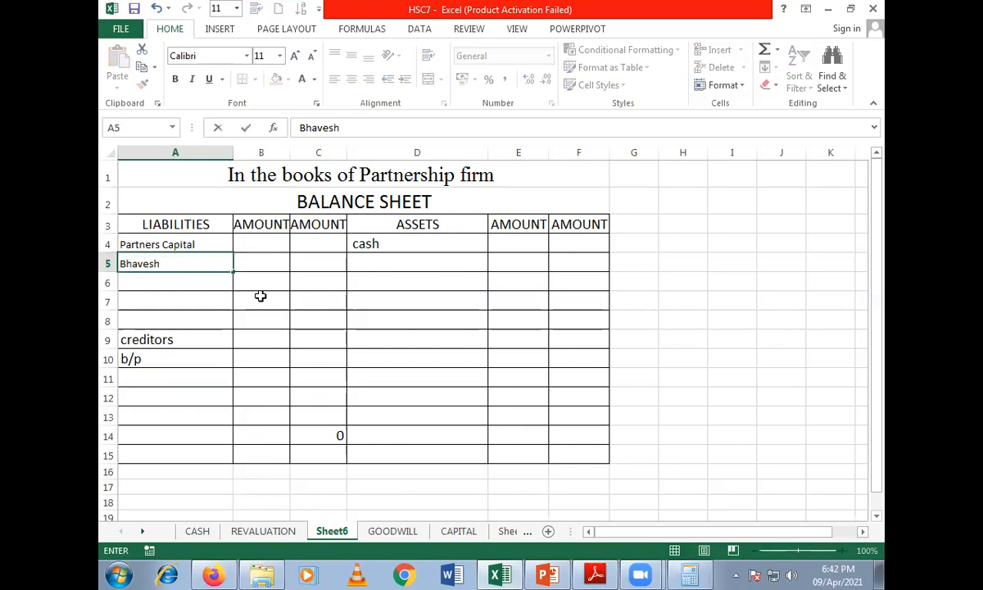
pyautogui.press('Return')
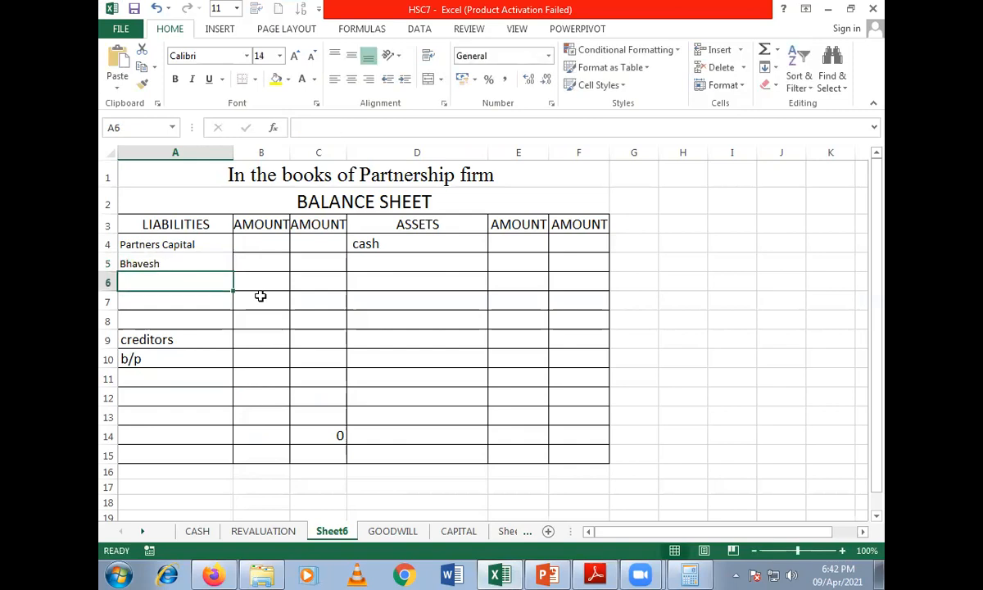
pyautogui.write('Chandra')
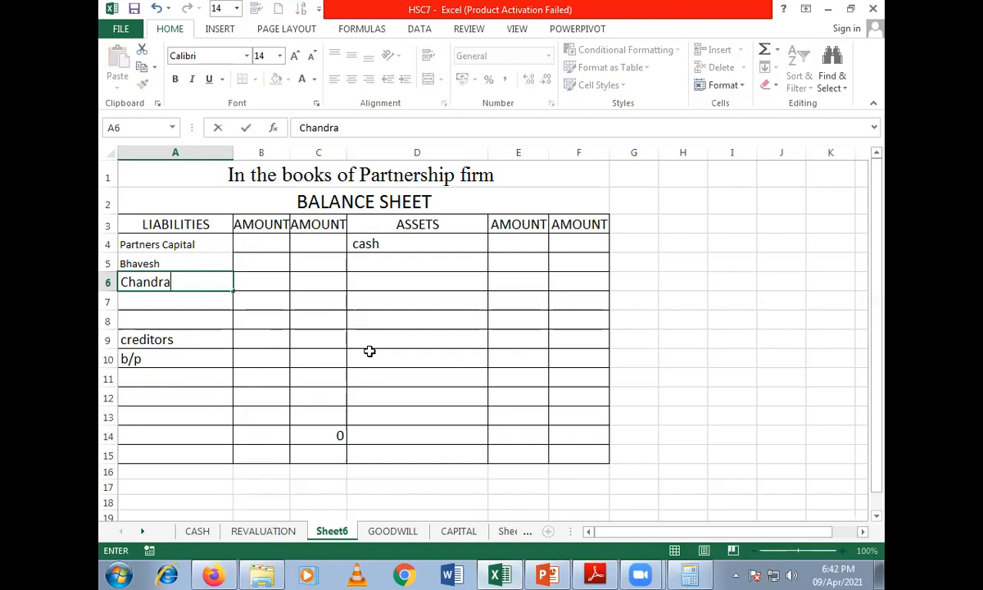
pyautogui.press('Return')
pyautogui.write('Al')
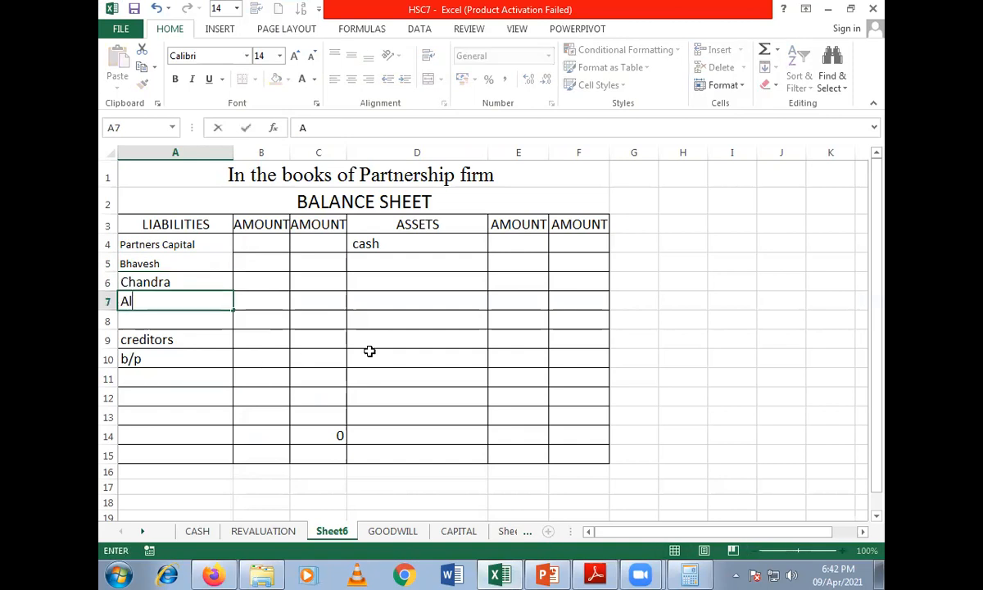
pyautogui.write('ea')
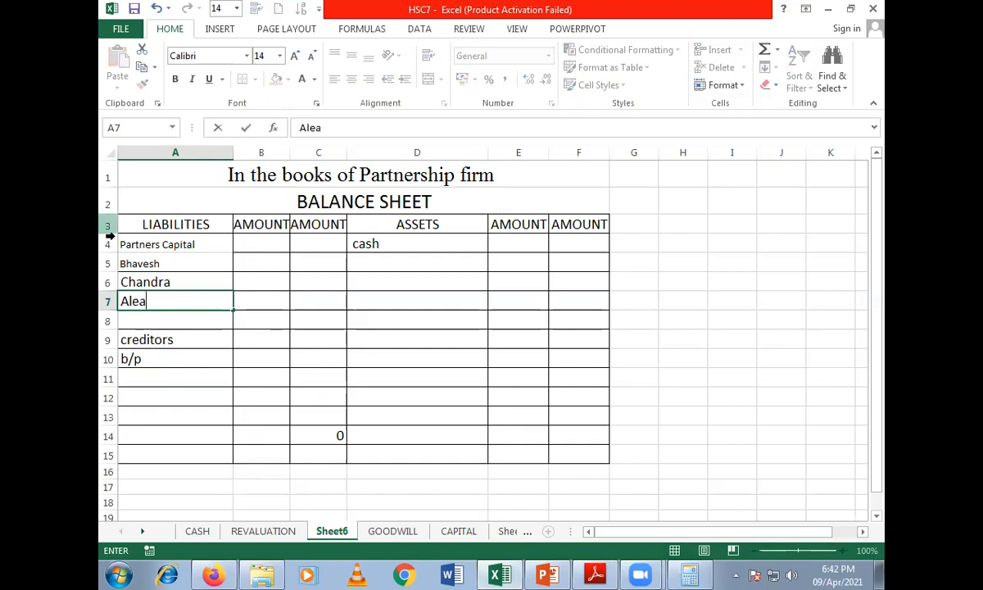
pyautogui.click(139, 302)
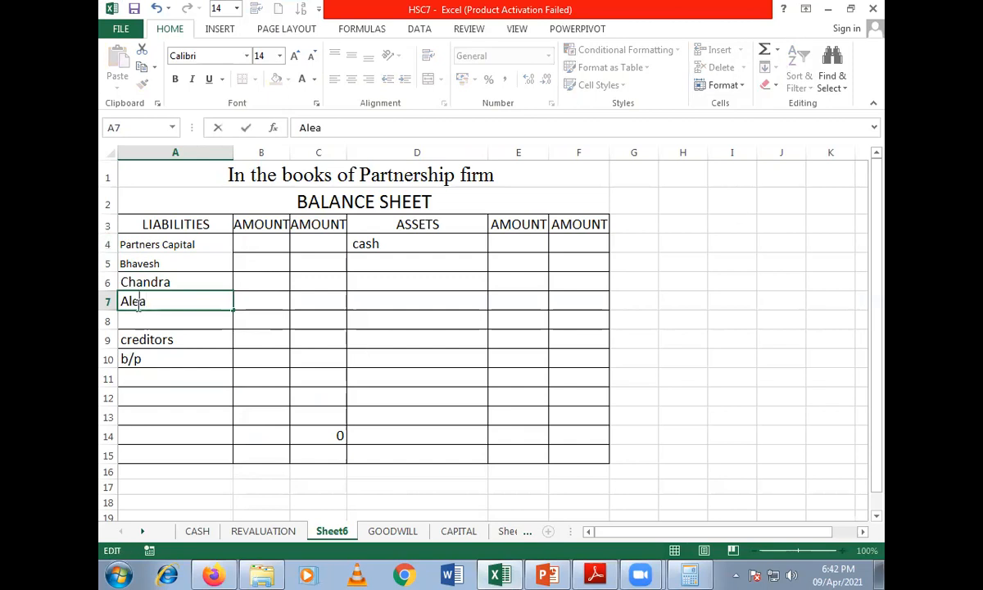
pyautogui.press('BackSpace')
pyautogui.write('i')
# Step: Enter the partners' closing balances from the CAPITAL sheet in B5:B7 of the balance sheet: 46950, 15650 and 15650
pyautogui.click(258, 267)
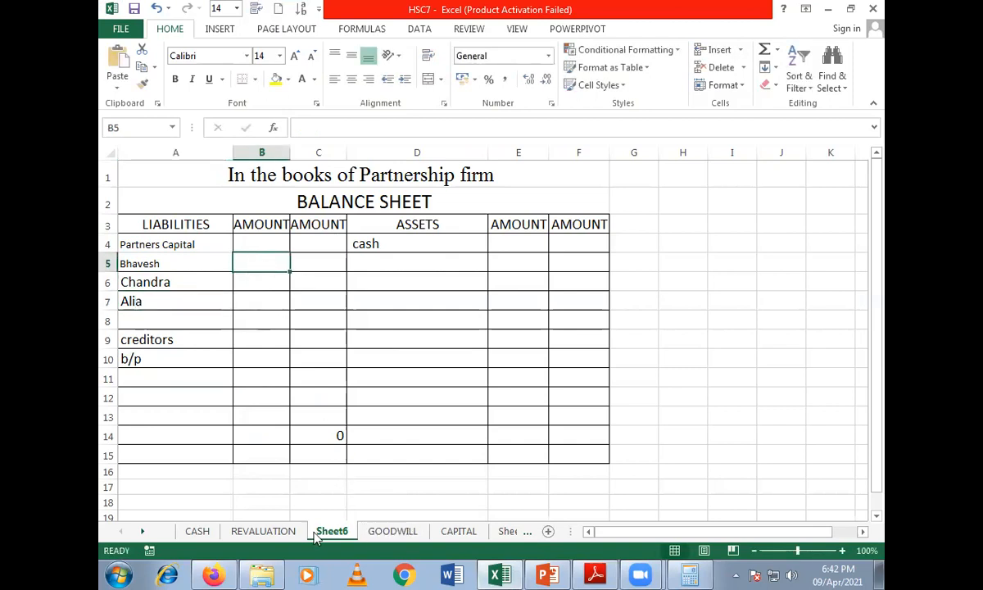
pyautogui.click(456, 533)
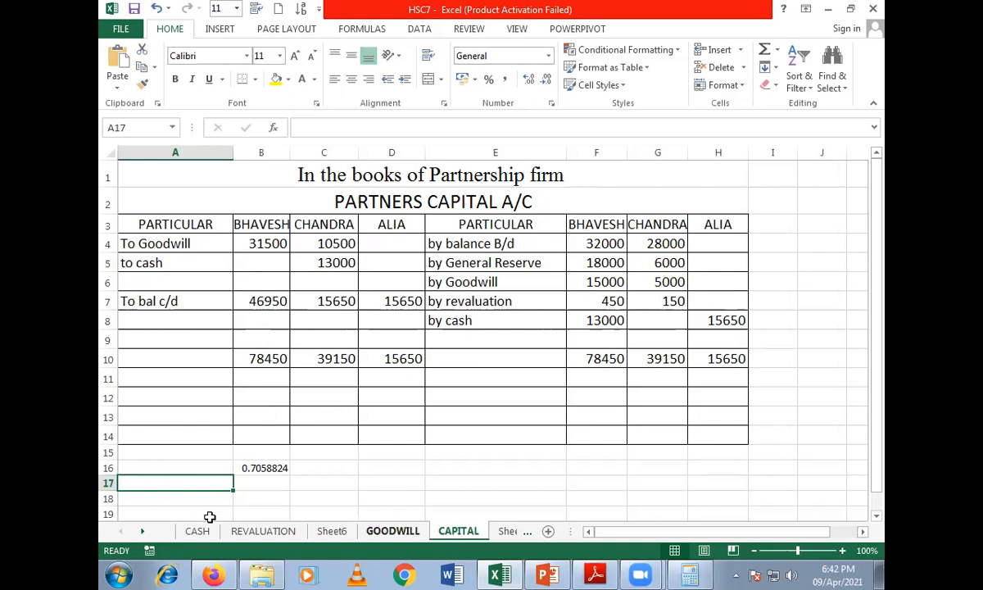
pyautogui.click(333, 532)
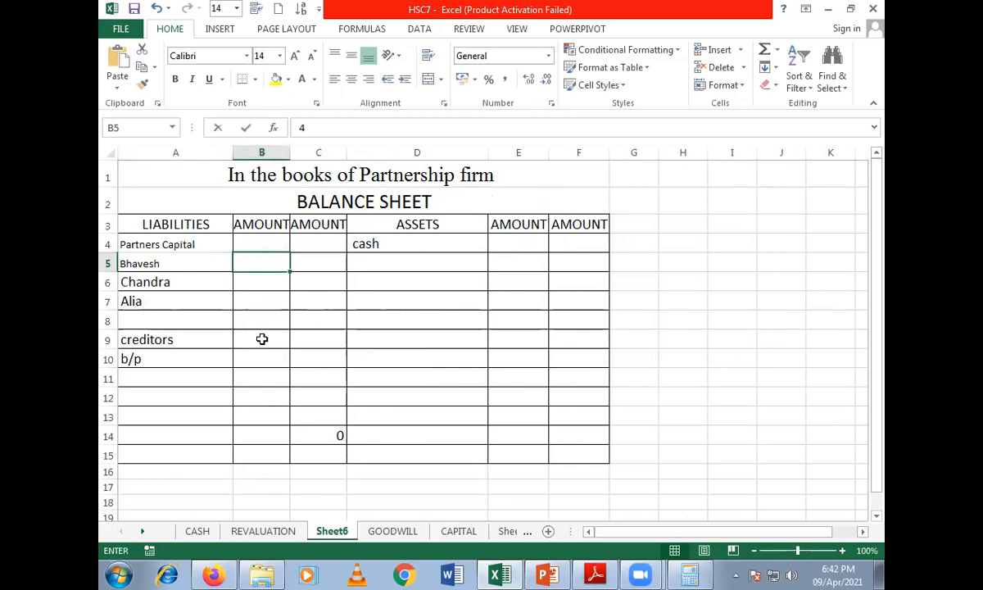
pyautogui.write('46950')
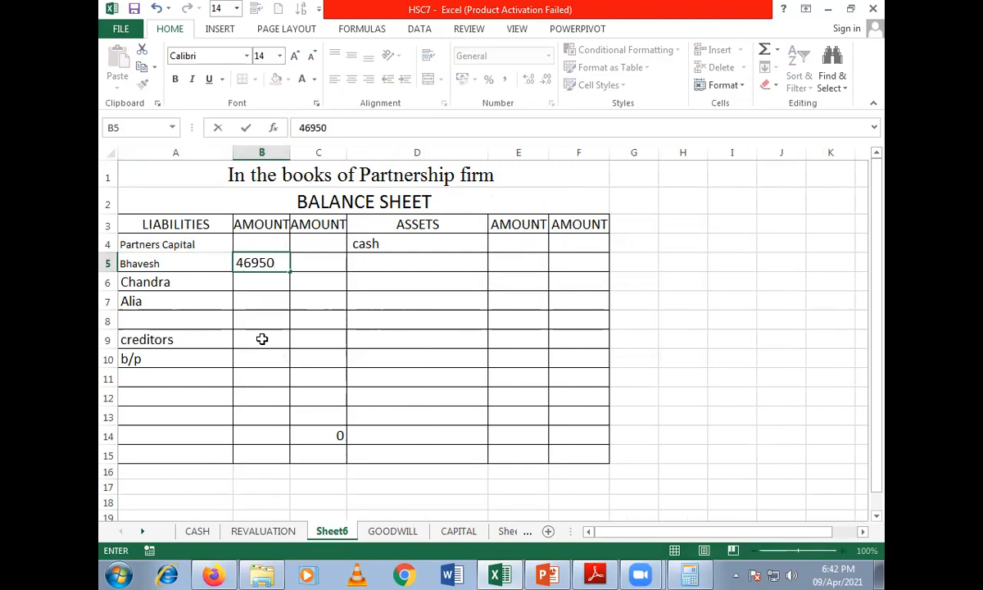
pyautogui.press('Return')
pyautogui.write('1')
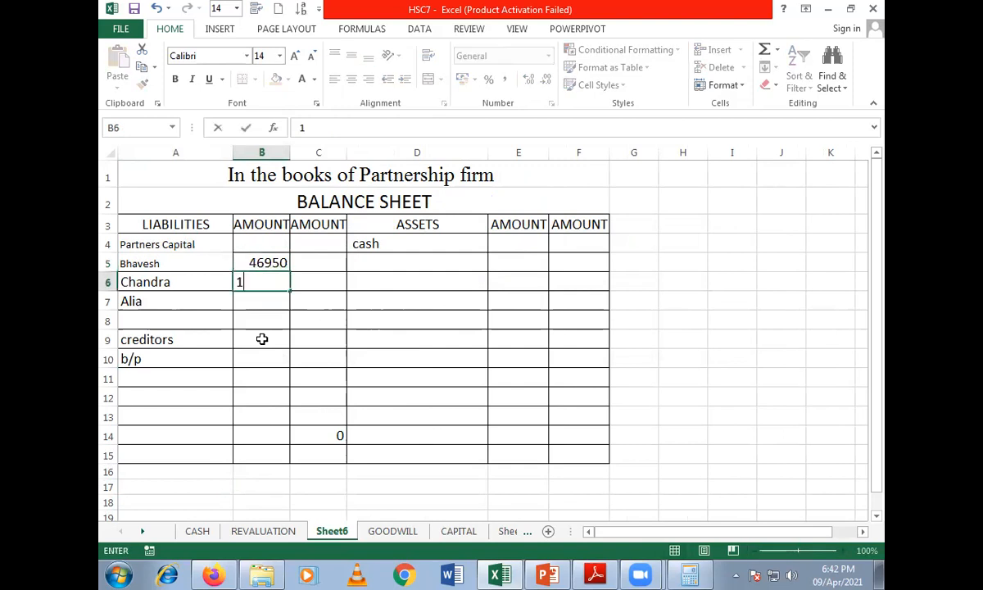
pyautogui.write('5650')
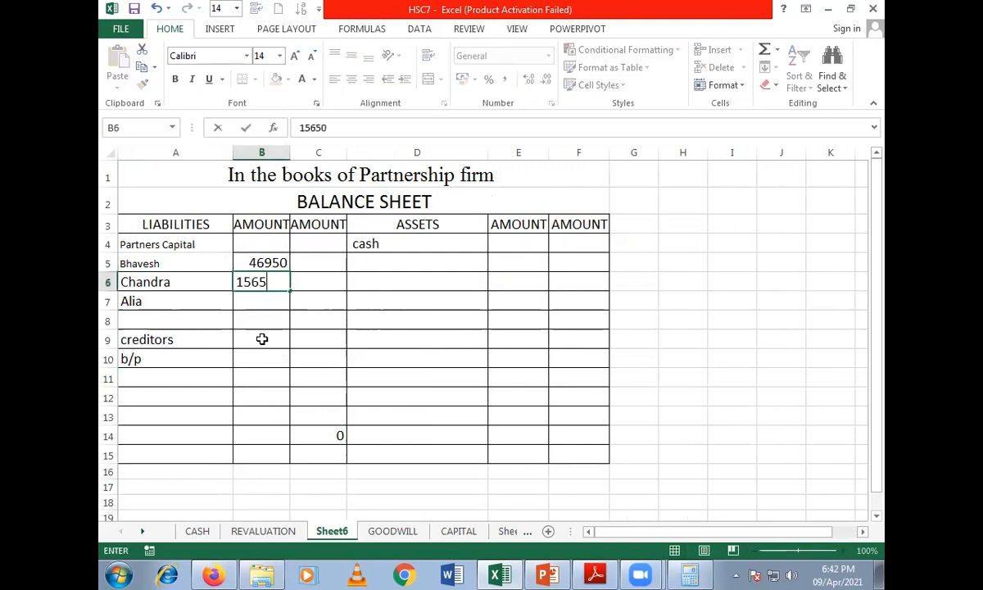
pyautogui.press('Return')
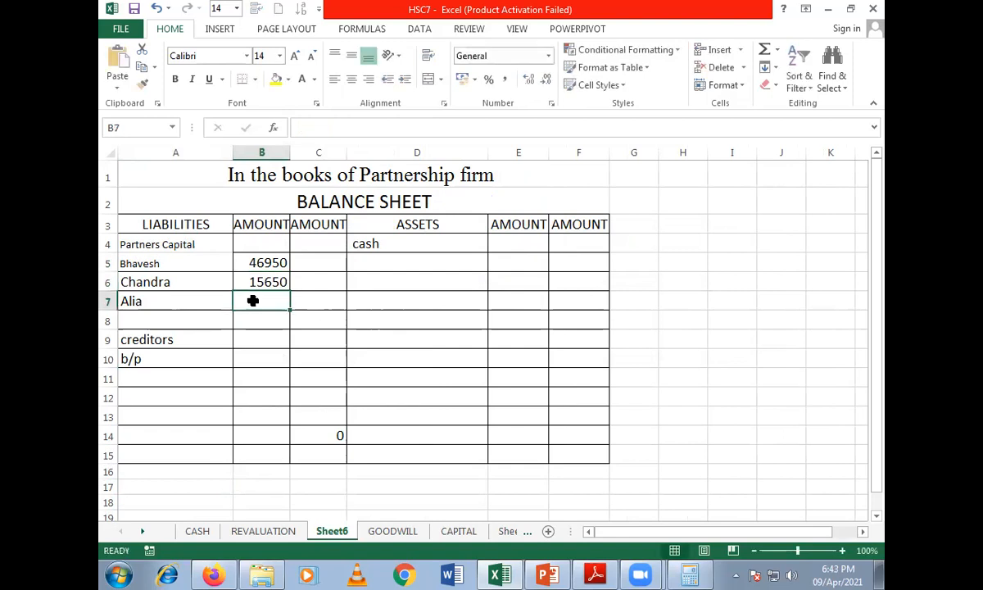
pyautogui.write('15650')
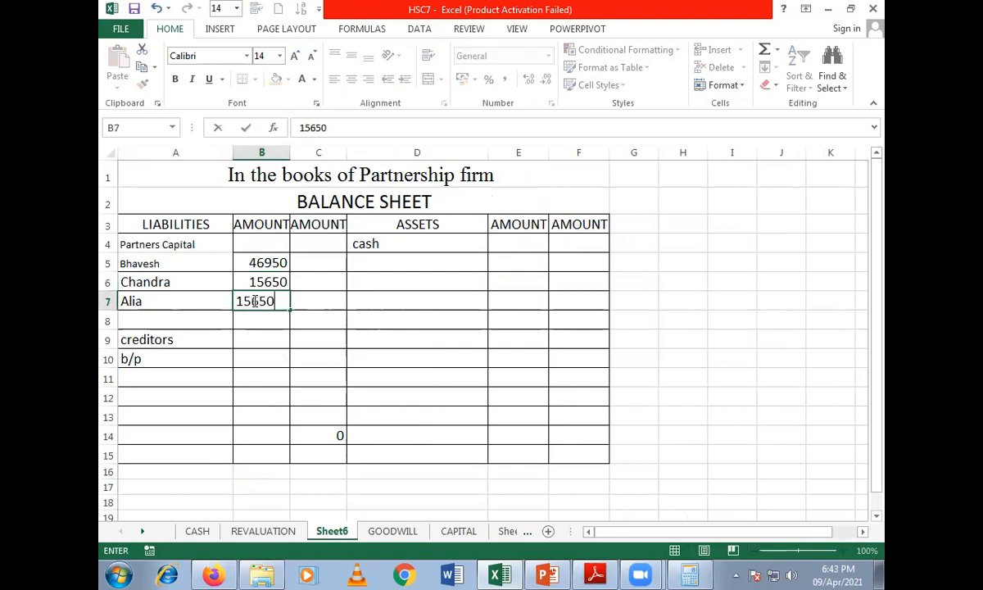
pyautogui.click(326, 301)
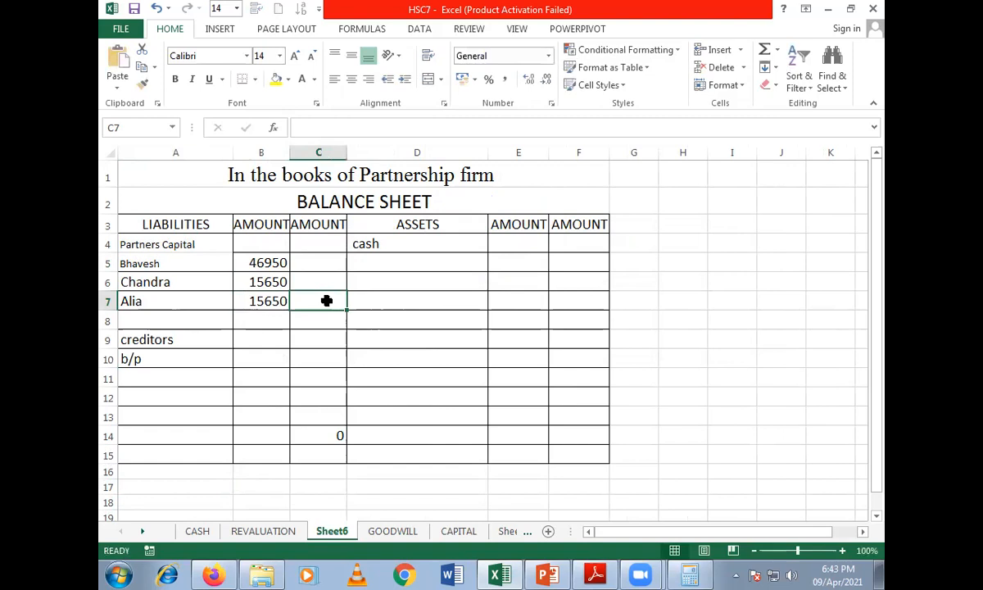
# Step: Recheck the CAPITAL sheet and total the partners' capital balances B5:B7 in C8 of the balance sheet with AutoSum
pyautogui.click(459, 532)
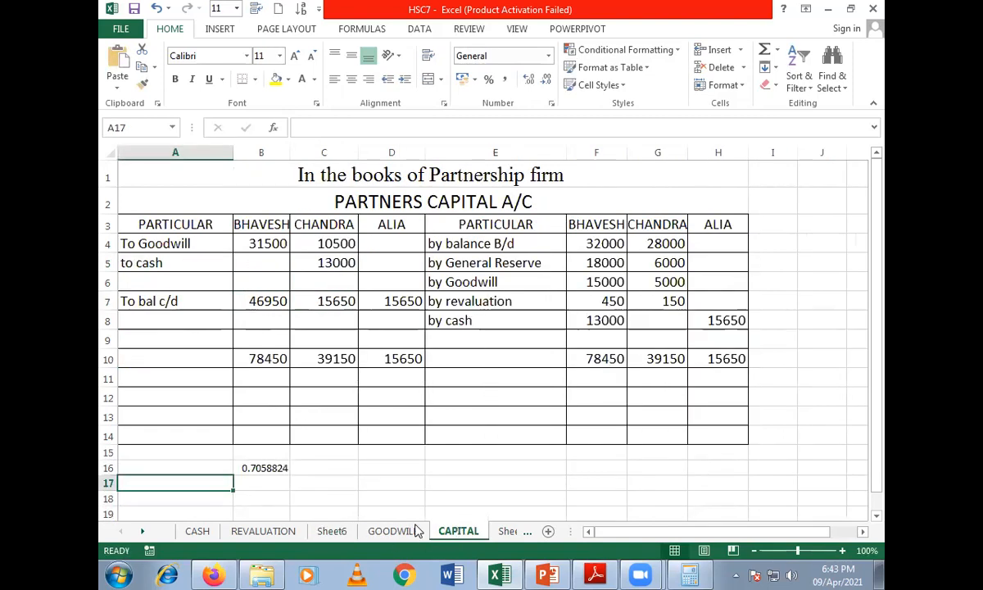
pyautogui.click(332, 531)
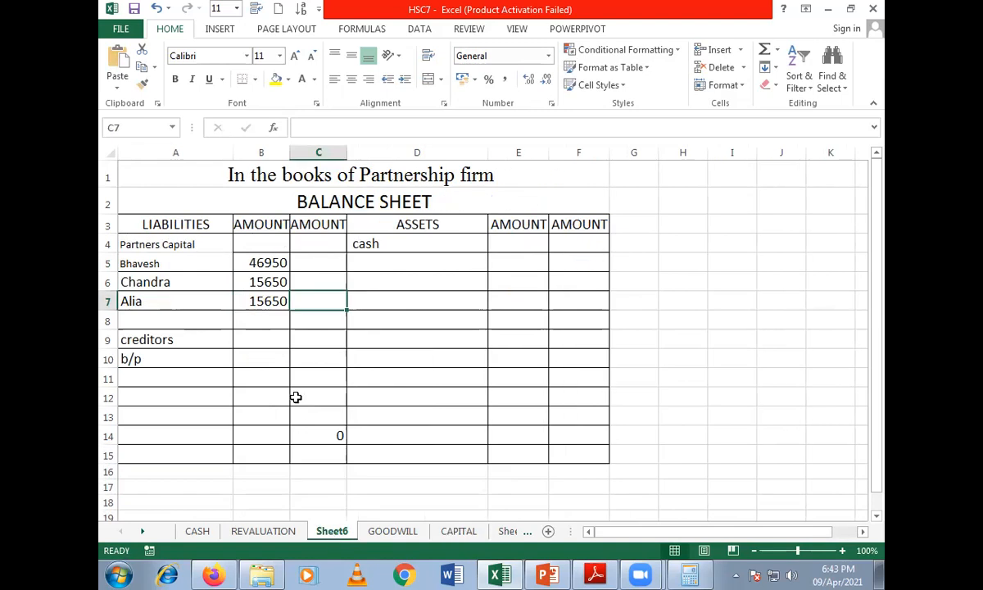
pyautogui.click(312, 319)
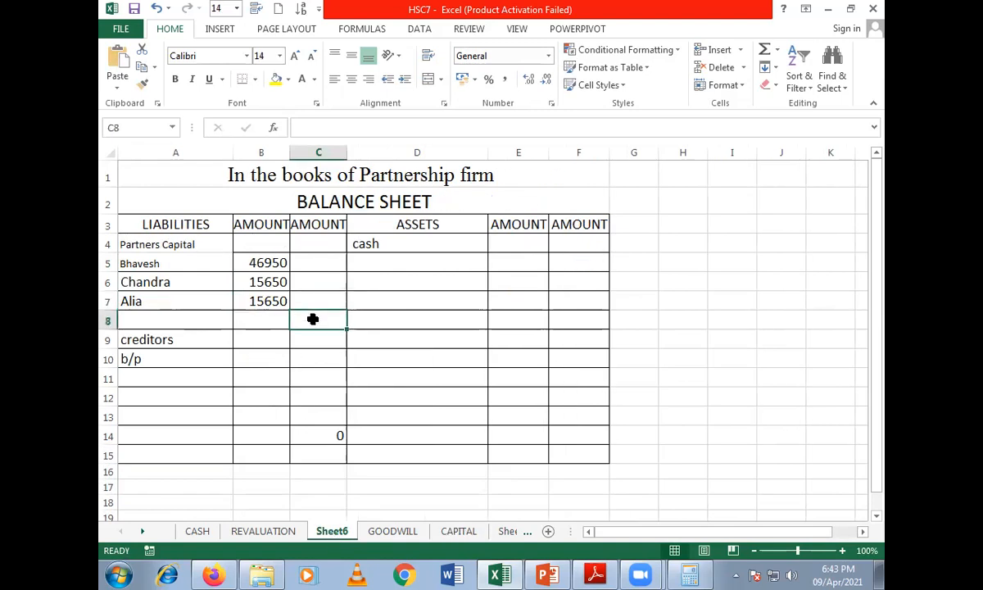
pyautogui.click(764, 54)
pyautogui.moveTo(266, 261); pyautogui.dragTo(264, 299)
pyautogui.press('Return')
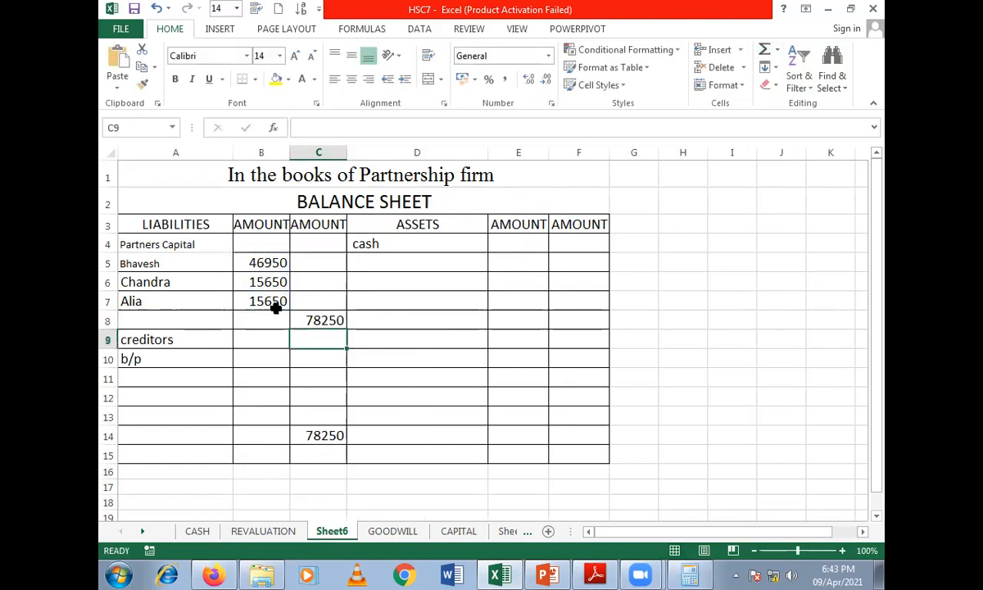